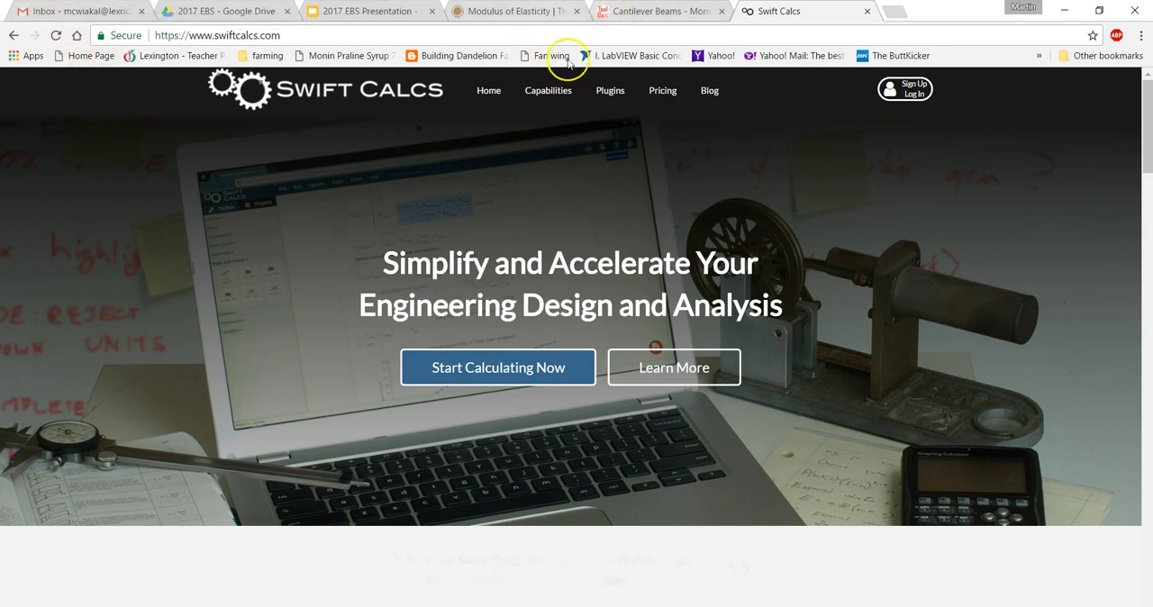
Log in to Swift Calcs with the Google account.
{"action": "left_click", "coordinate": [916, 89]}
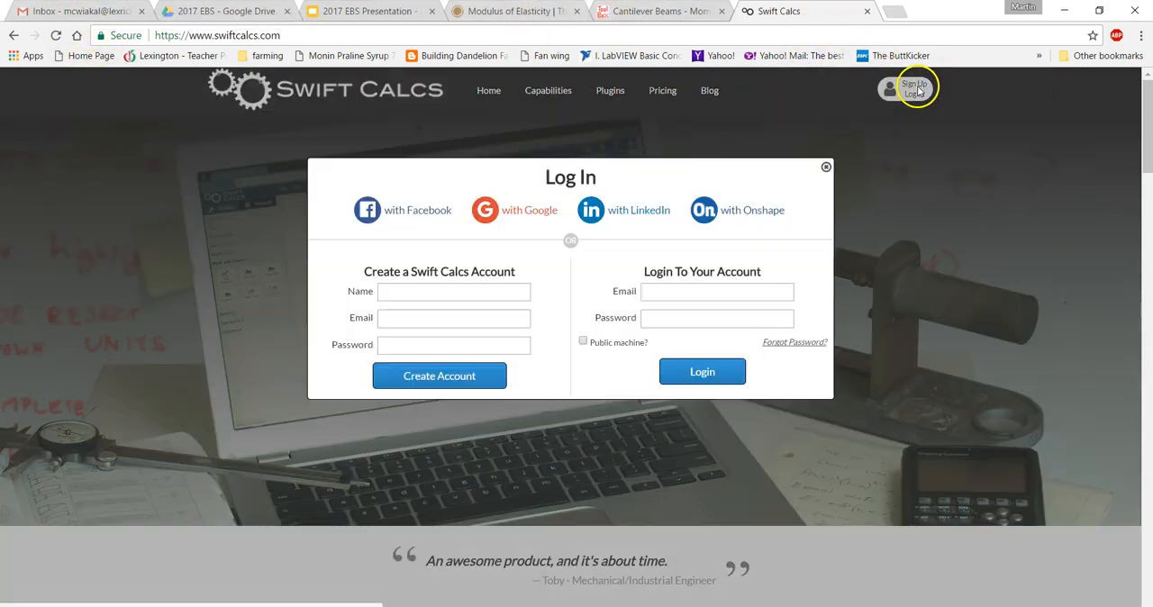
{"action": "left_click", "coordinate": [505, 213]}
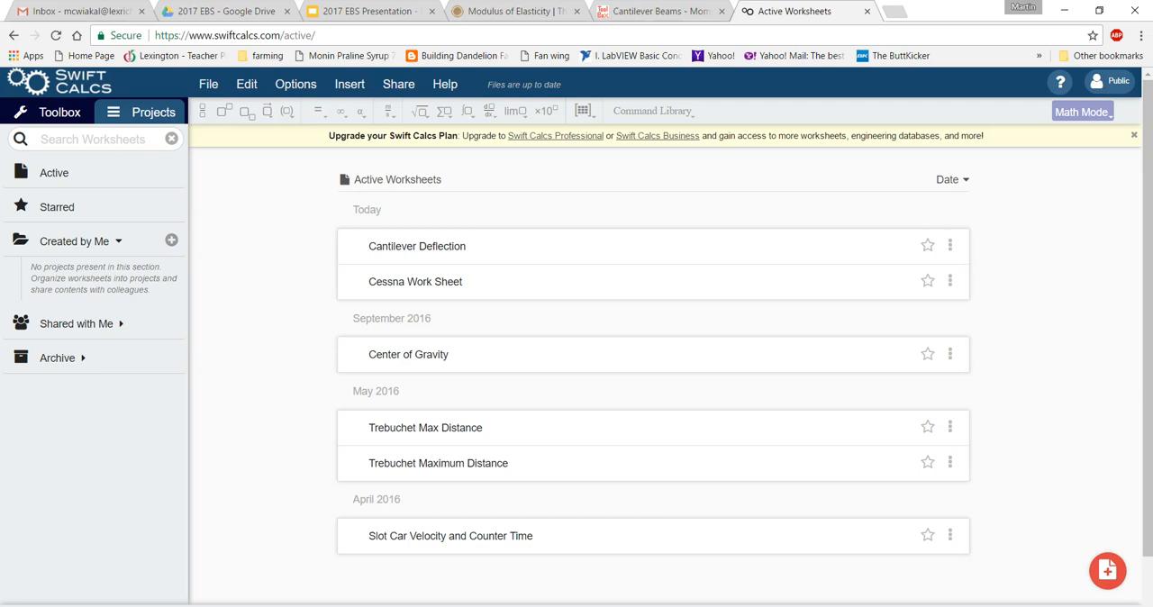
{"action": "left_click", "coordinate": [206, 86]}
{"action": "mouse_move", "coordinate": [1117, 575]}
{"action": "left_click", "coordinate": [208, 85]}
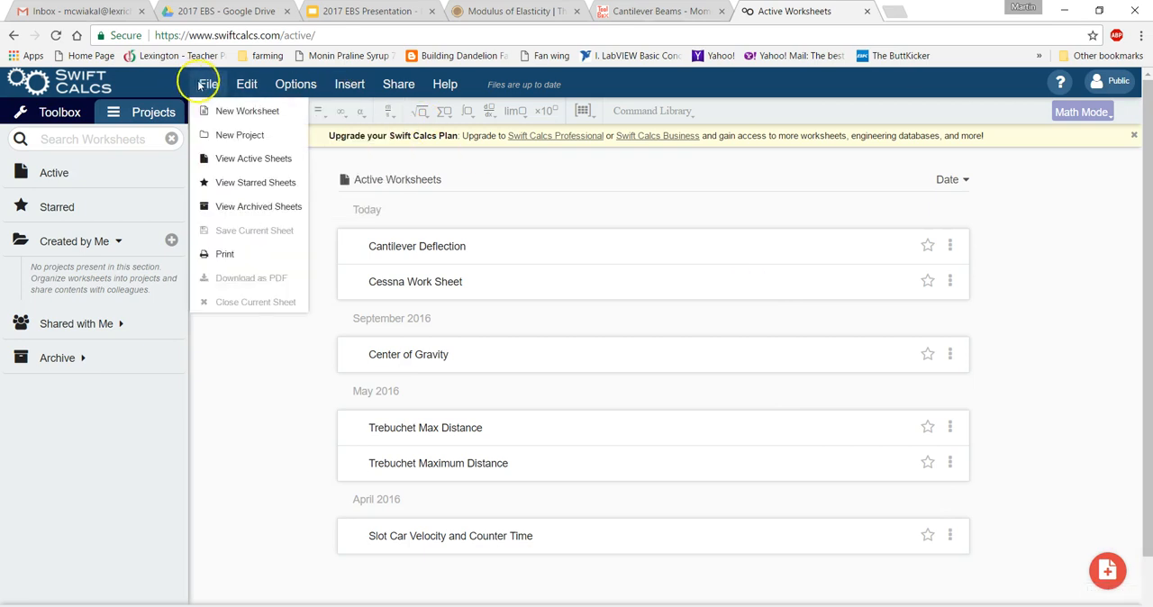
{"action": "left_click", "coordinate": [230, 136]}
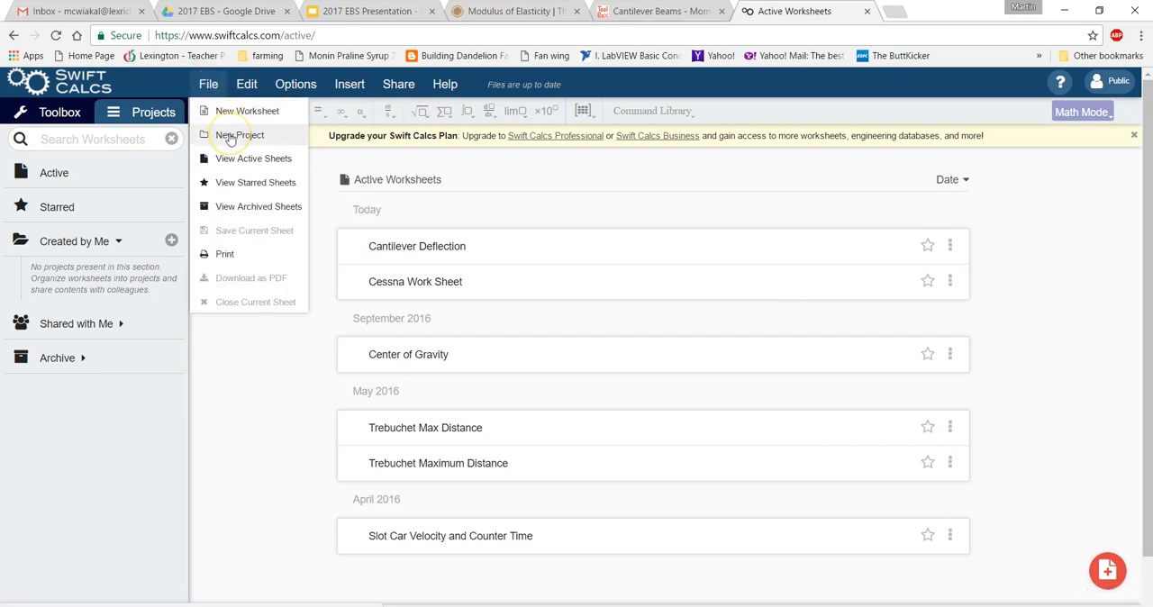
{"action": "left_click", "coordinate": [247, 85]}
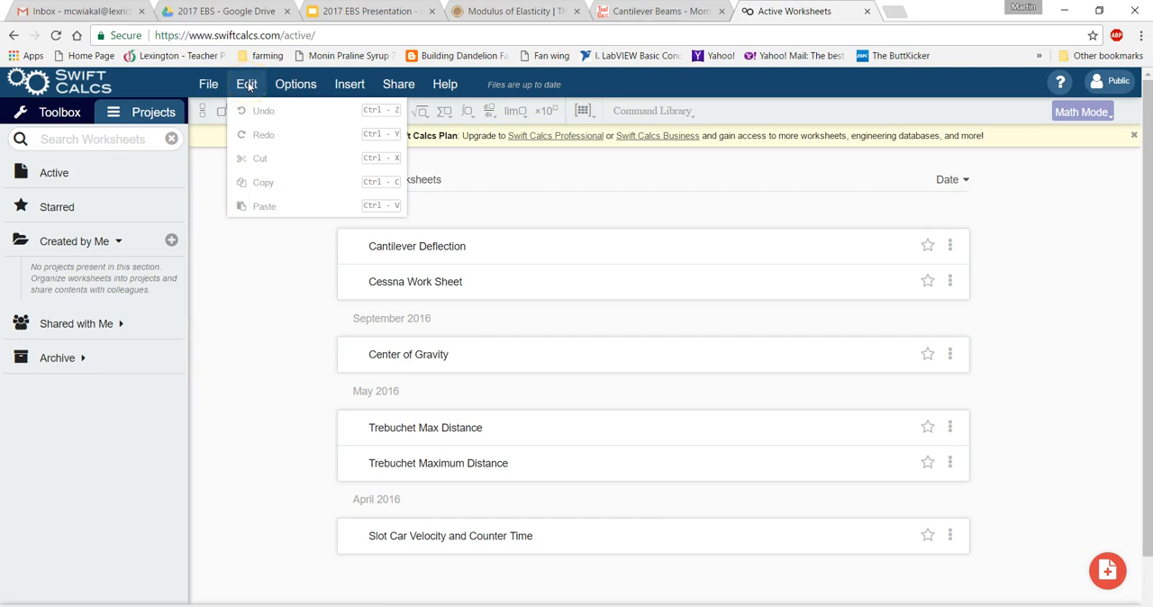
{"action": "left_click", "coordinate": [276, 84]}
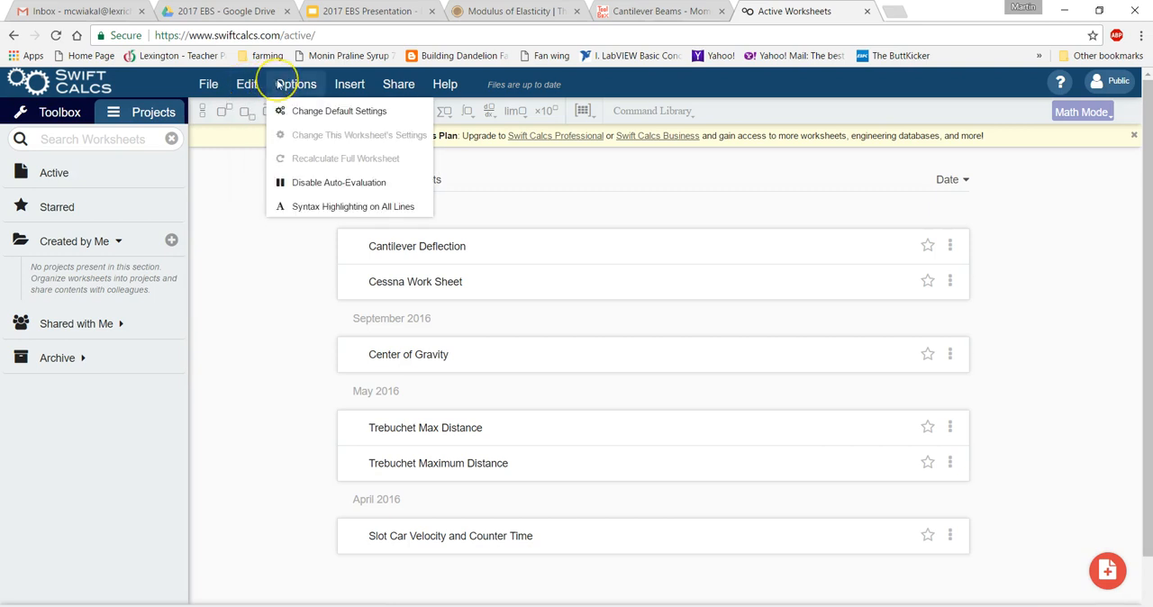
{"action": "left_click", "coordinate": [341, 84]}
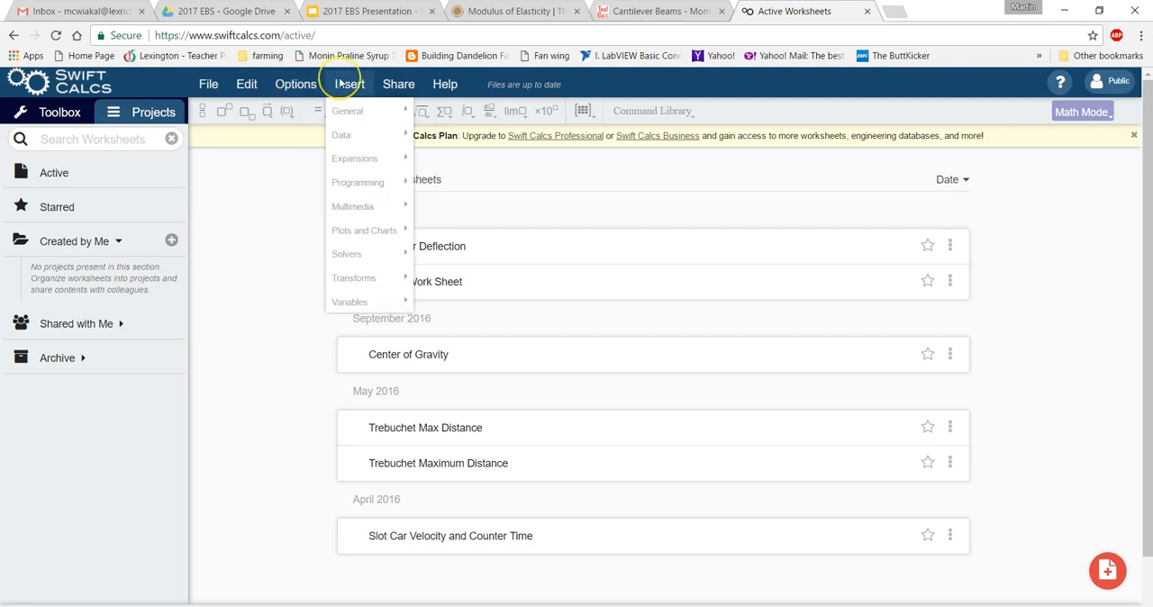
{"action": "left_click", "coordinate": [396, 84]}
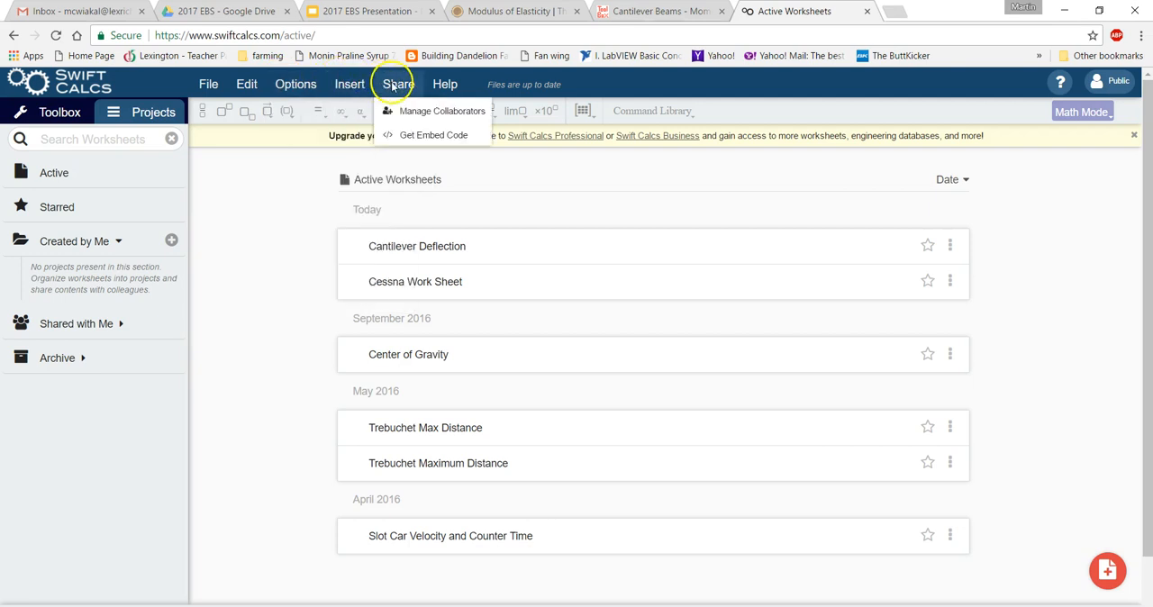
{"action": "left_click", "coordinate": [447, 84]}
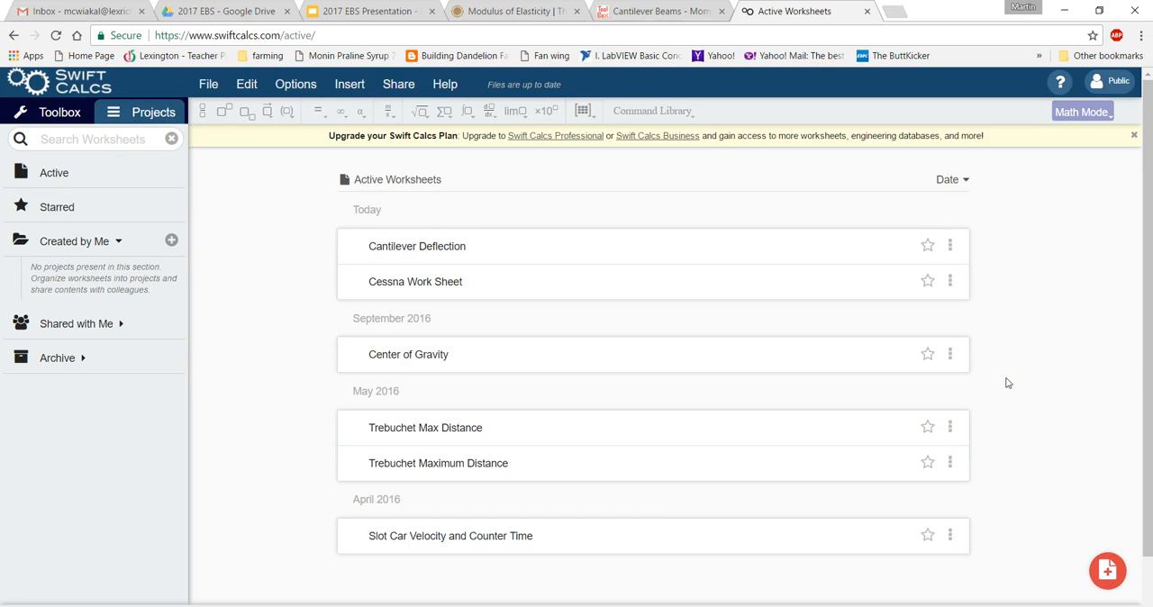
{"action": "left_click", "coordinate": [837, 370]}
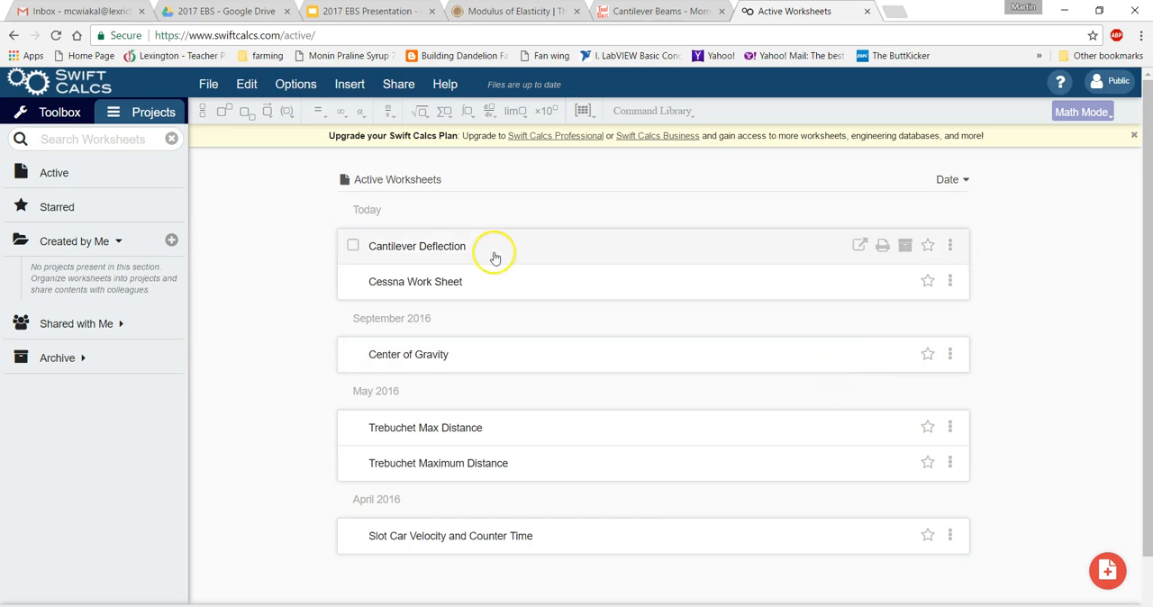
Open the Cantilever Deflection worksheet and examine its description, input data, and the moment of inertia, deflection and stress formulas.
{"action": "left_click", "coordinate": [431, 252]}
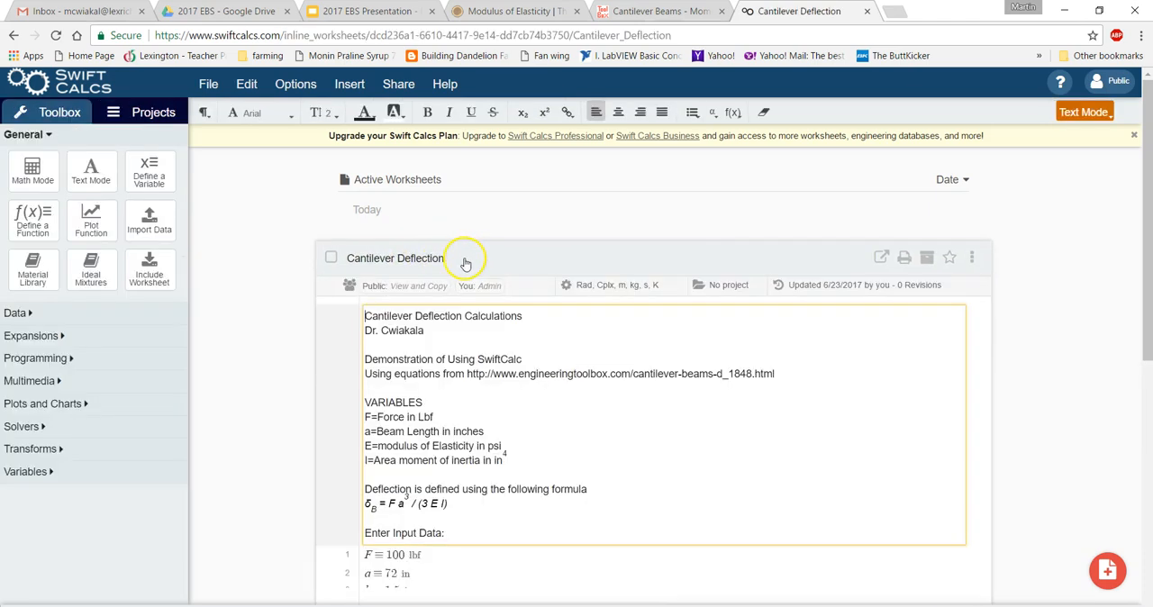
{"action": "scroll", "coordinate": [827, 454], "scroll_direction": "down", "scroll_amount": 4}
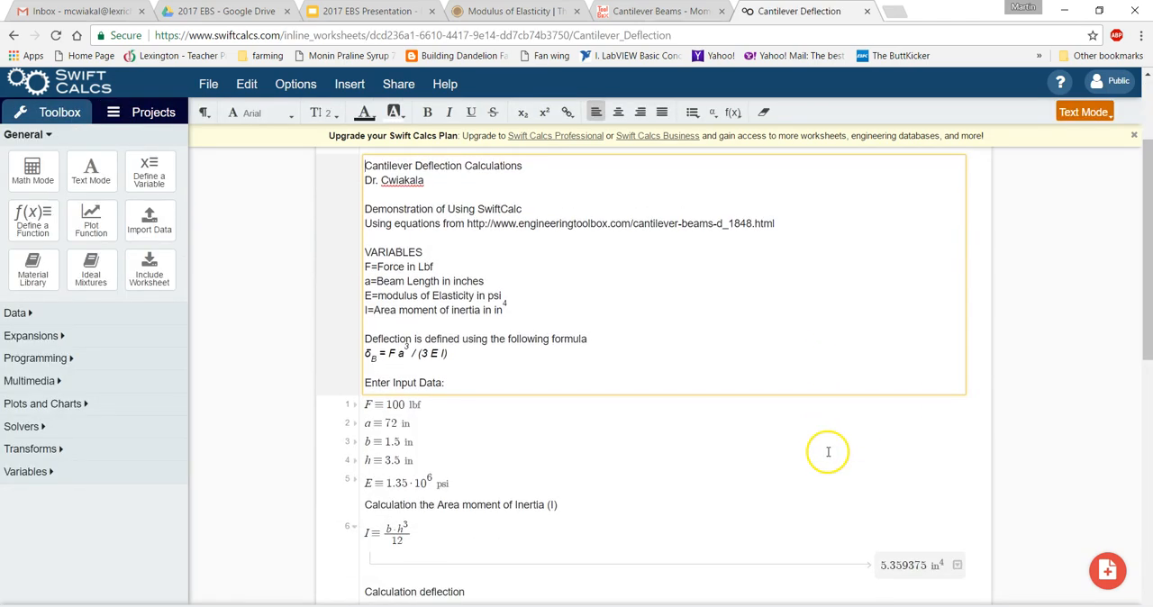
{"action": "scroll", "coordinate": [820, 453], "scroll_direction": "up", "scroll_amount": 4}
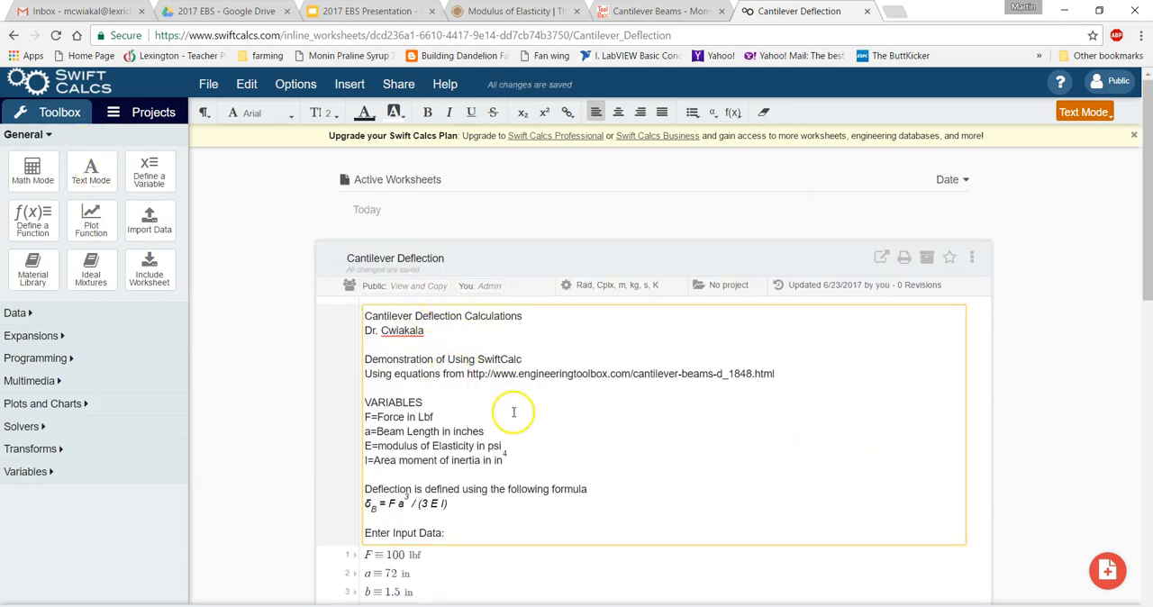
{"action": "scroll", "coordinate": [526, 432], "scroll_direction": "down", "scroll_amount": 1}
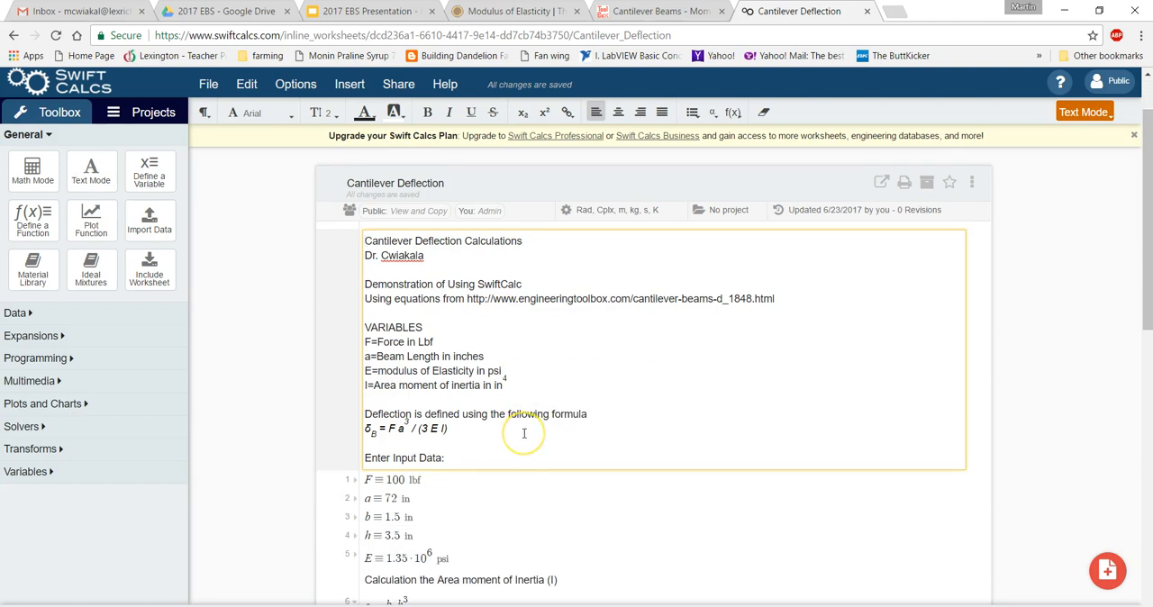
{"action": "scroll", "coordinate": [524, 434], "scroll_direction": "down", "scroll_amount": 3}
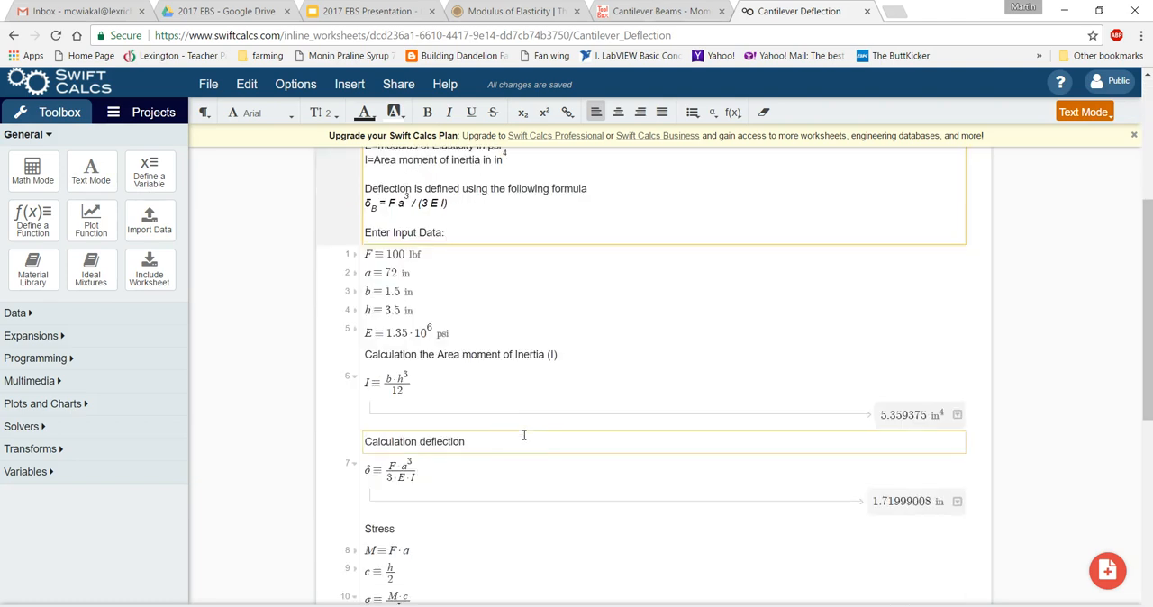
{"action": "left_click", "coordinate": [390, 256]}
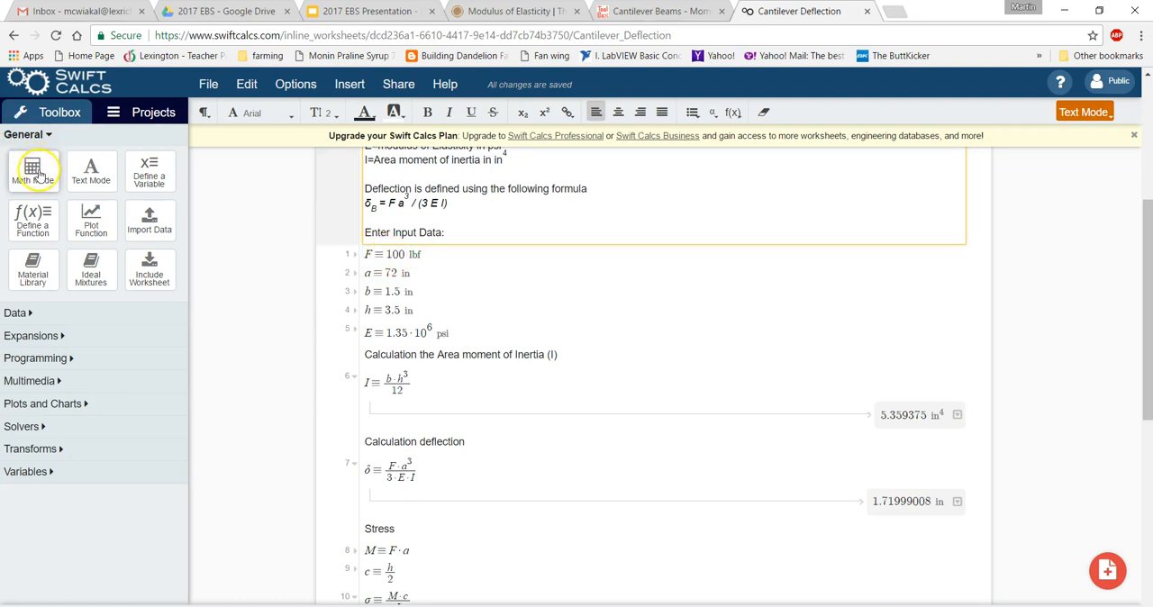
{"action": "left_click", "coordinate": [390, 335]}
{"action": "left_click", "coordinate": [396, 354]}
{"action": "left_click", "coordinate": [390, 384]}
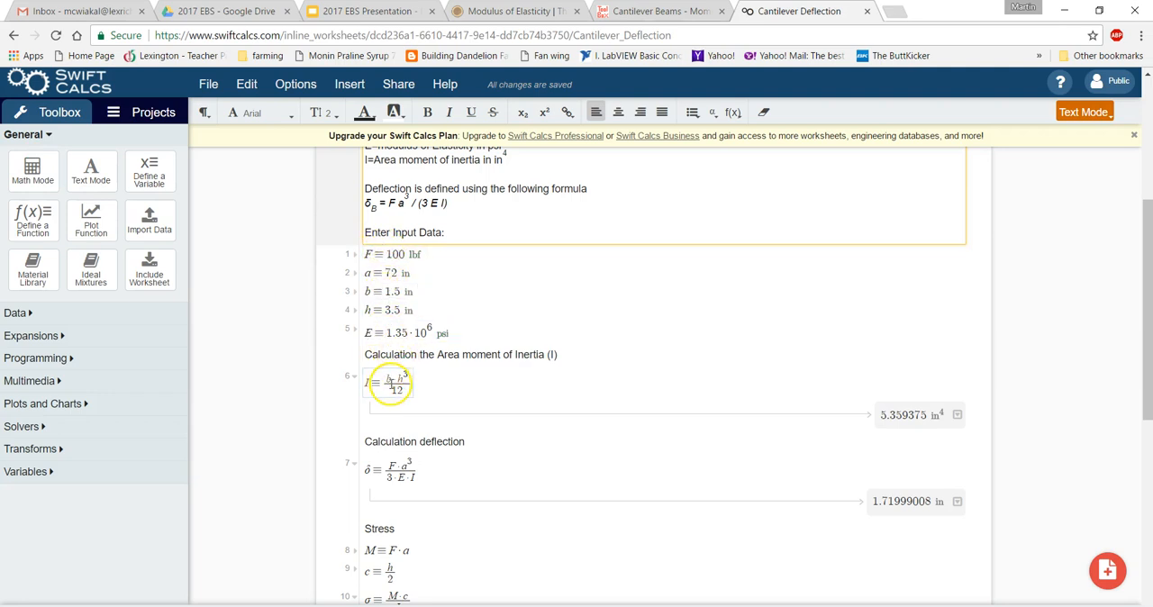
{"action": "left_click", "coordinate": [391, 443]}
{"action": "left_click", "coordinate": [391, 469]}
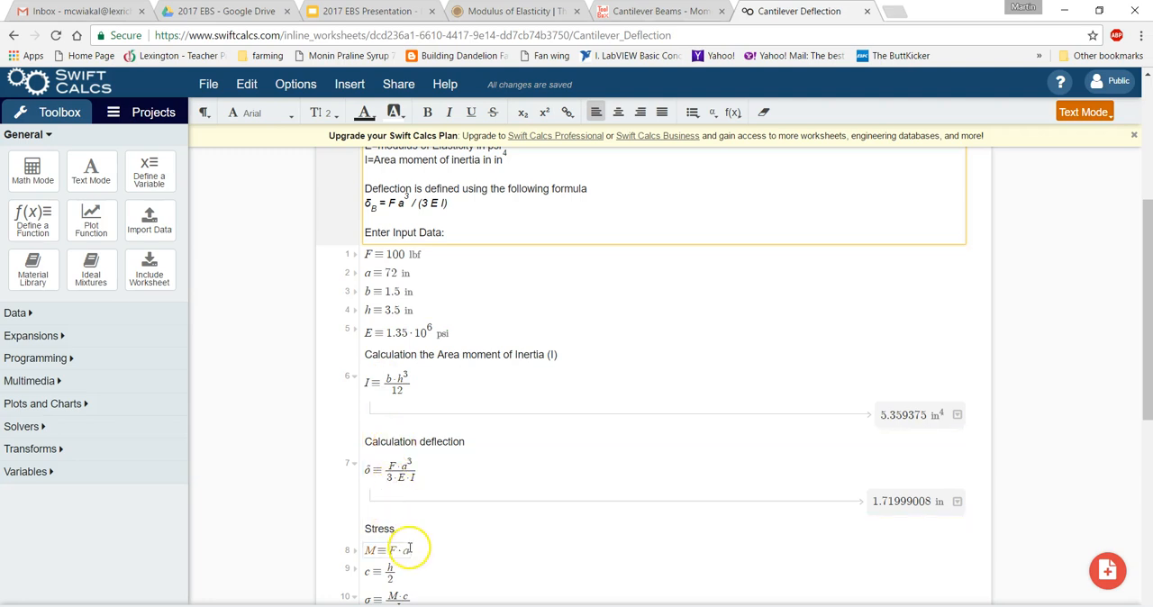
{"action": "scroll", "coordinate": [407, 554], "scroll_direction": "down", "scroll_amount": 2}
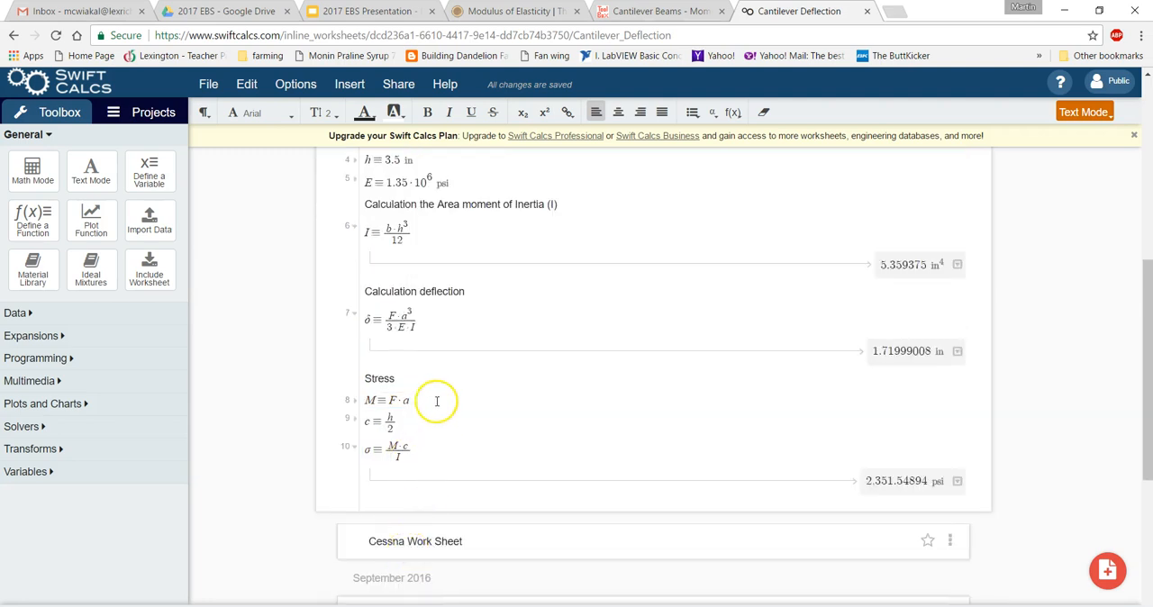
Copy the entire introductory text block, from the title through "Enter Input Data:", and close the Cantilever Deflection worksheet.
{"action": "scroll", "coordinate": [436, 405], "scroll_direction": "up", "scroll_amount": 6}
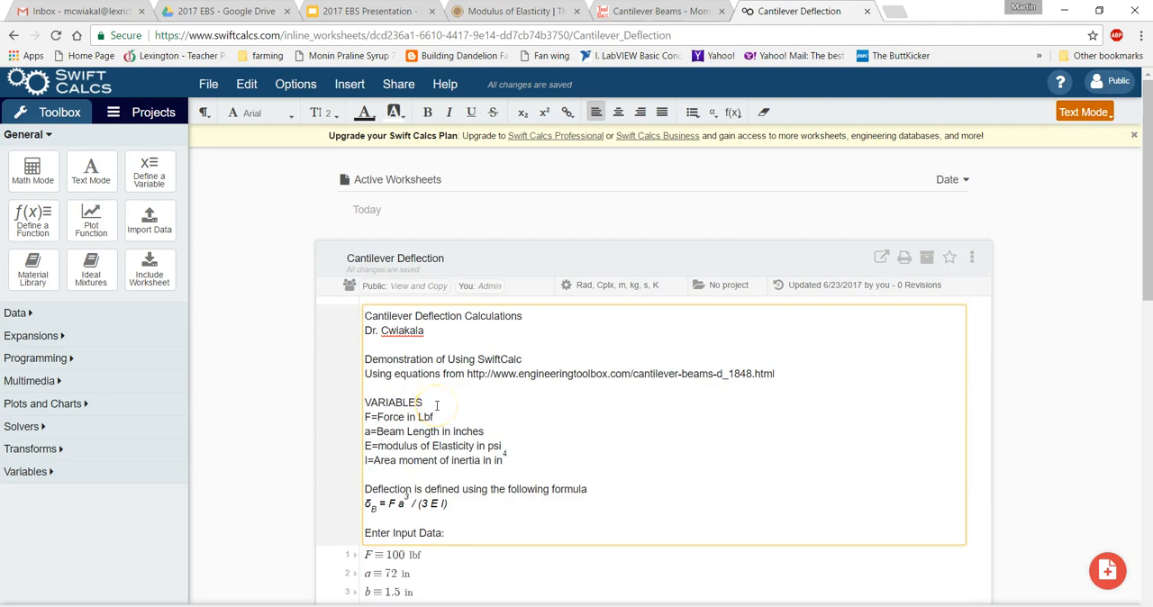
{"action": "scroll", "coordinate": [436, 405], "scroll_direction": "down", "scroll_amount": 1}
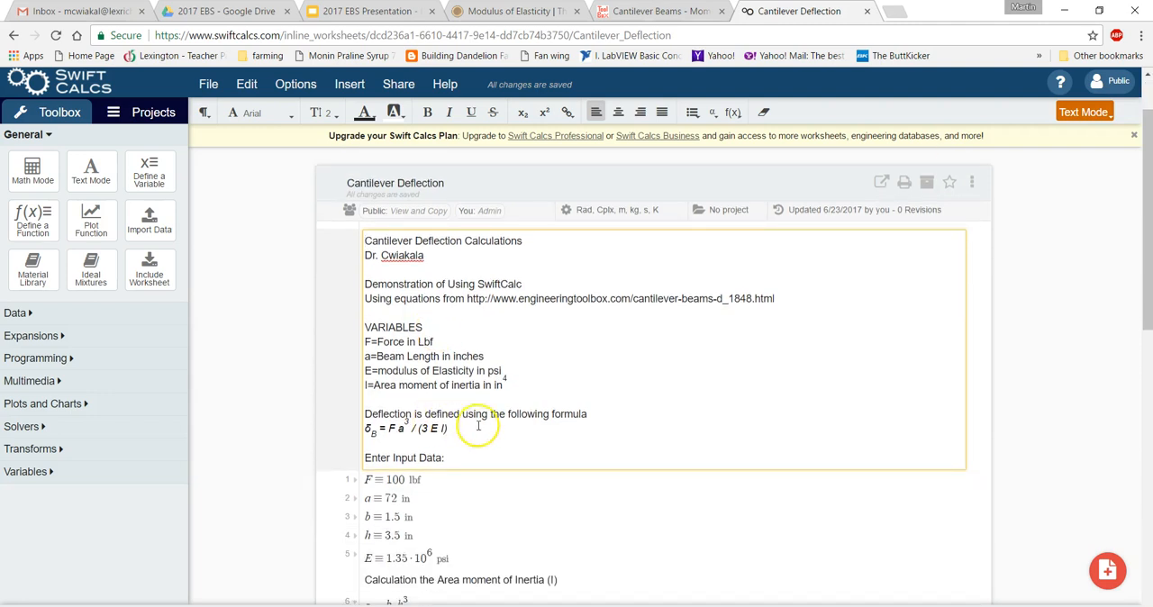
{"action": "left_click_drag", "start_coordinate": [459, 456], "coordinate": [366, 239]}
{"action": "key", "text": "ctrl+c"}
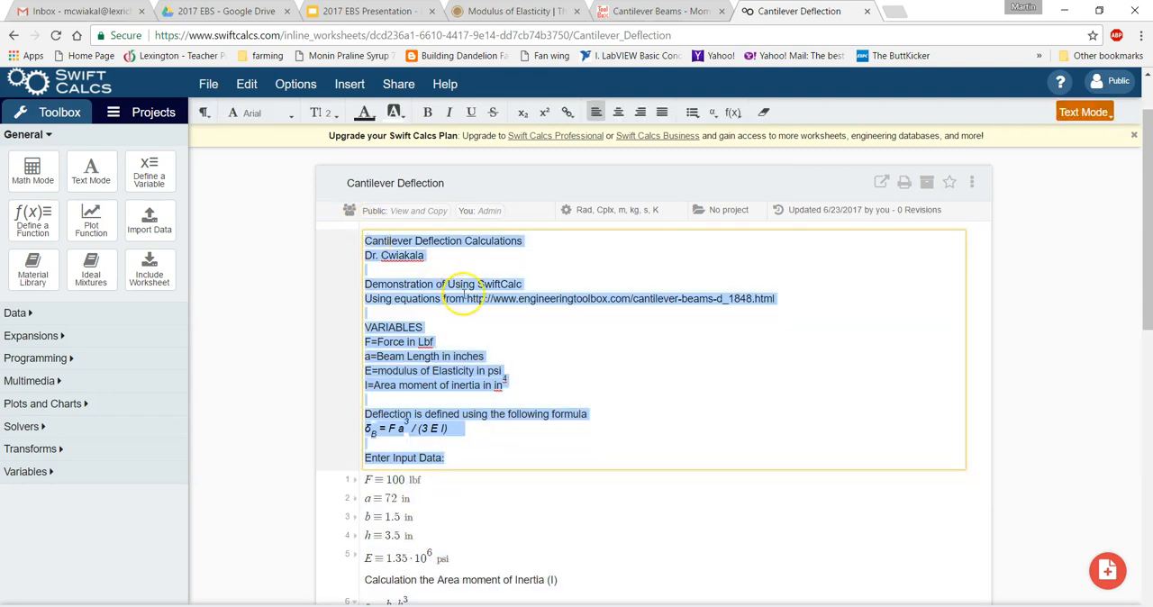
{"action": "left_click", "coordinate": [329, 184]}
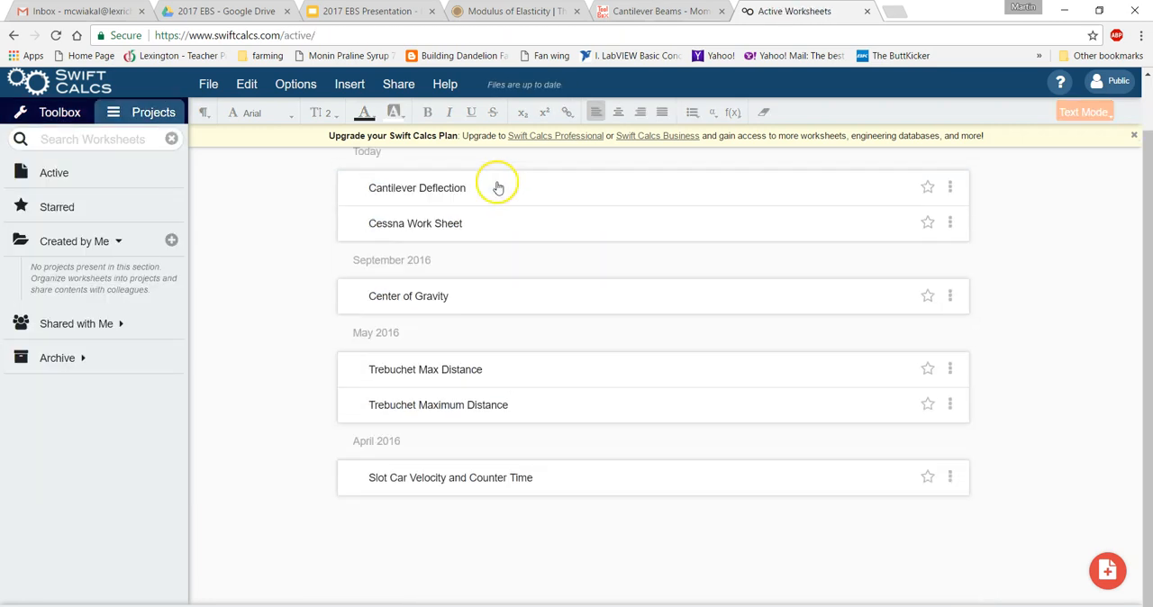
Create a new worksheet named Cantilever Demo.
{"action": "scroll", "coordinate": [1111, 450], "scroll_direction": "up", "scroll_amount": 1}
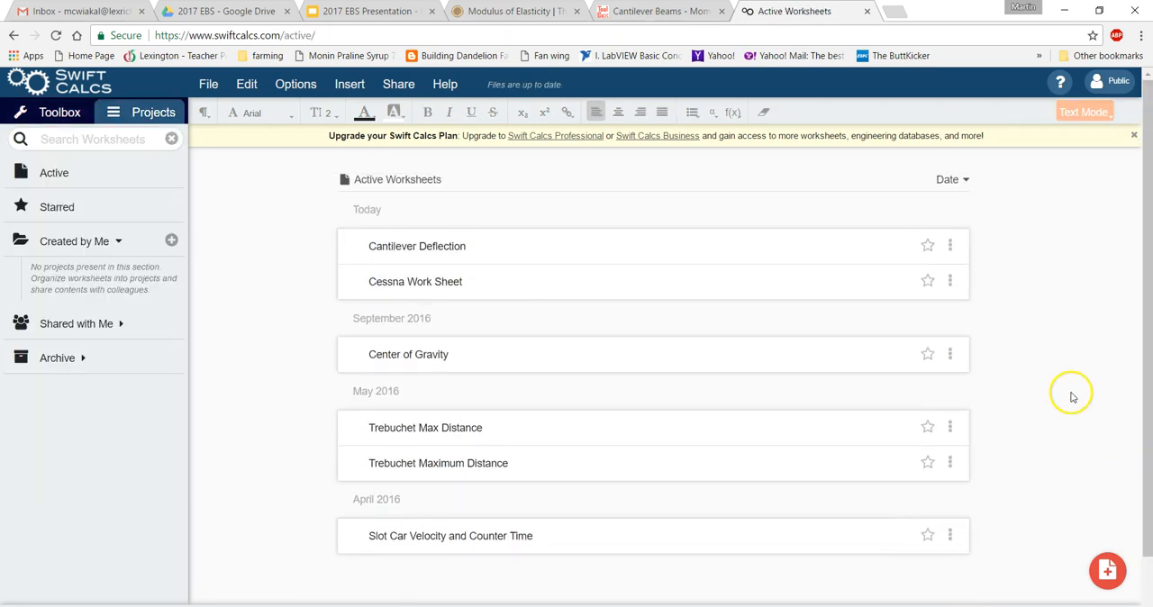
{"action": "left_click", "coordinate": [1107, 571]}
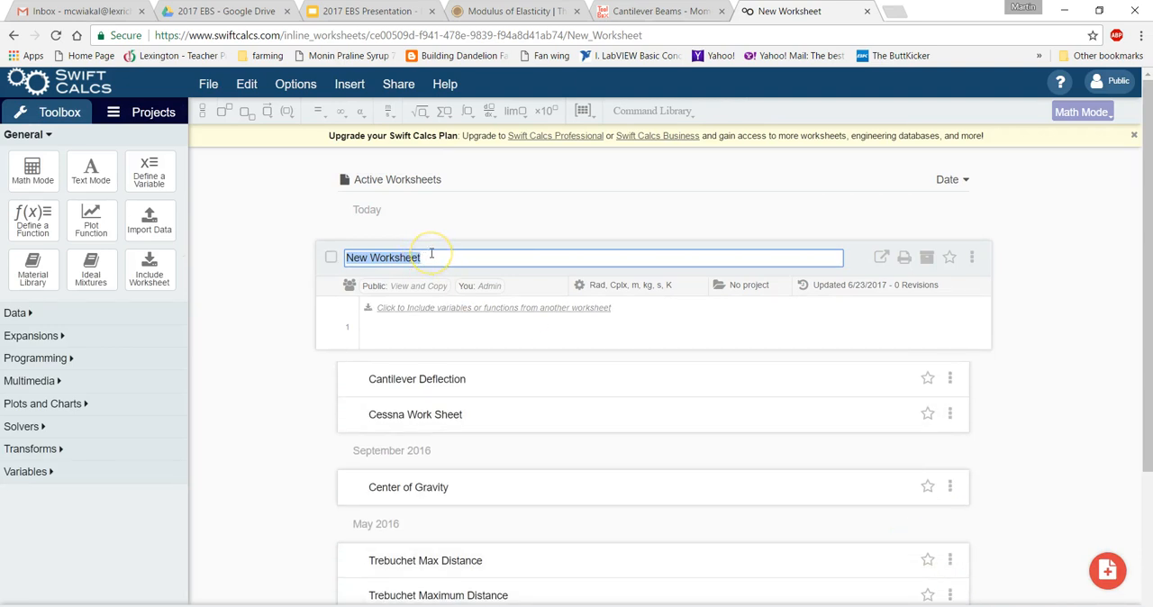
{"action": "type", "text": "Can"}
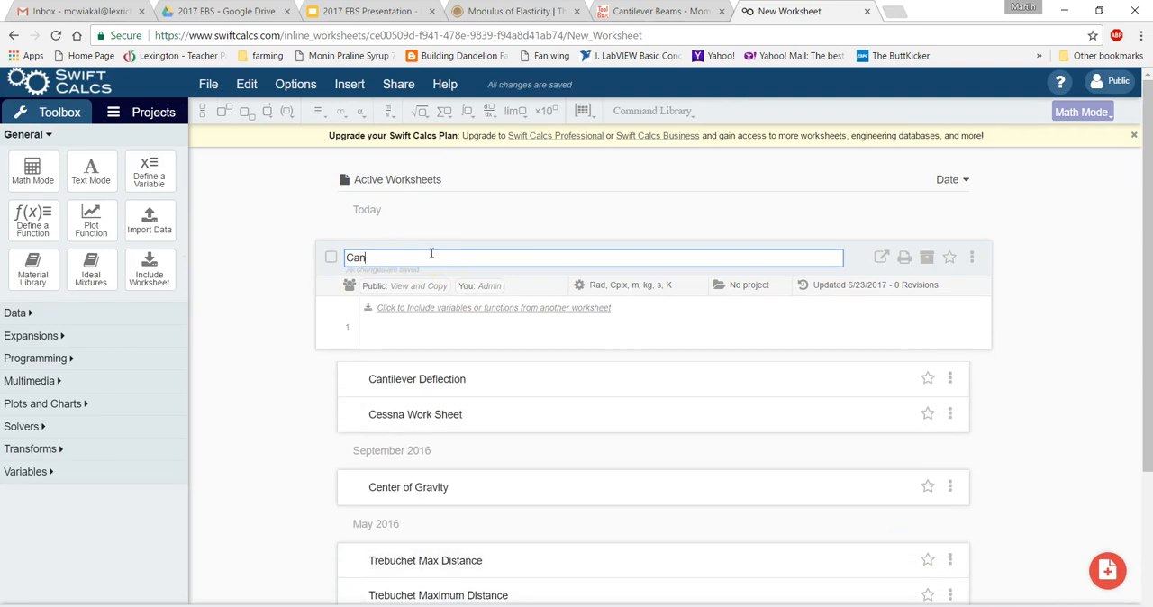
{"action": "type", "text": "tilever Demo"}
{"action": "key", "text": "Return"}
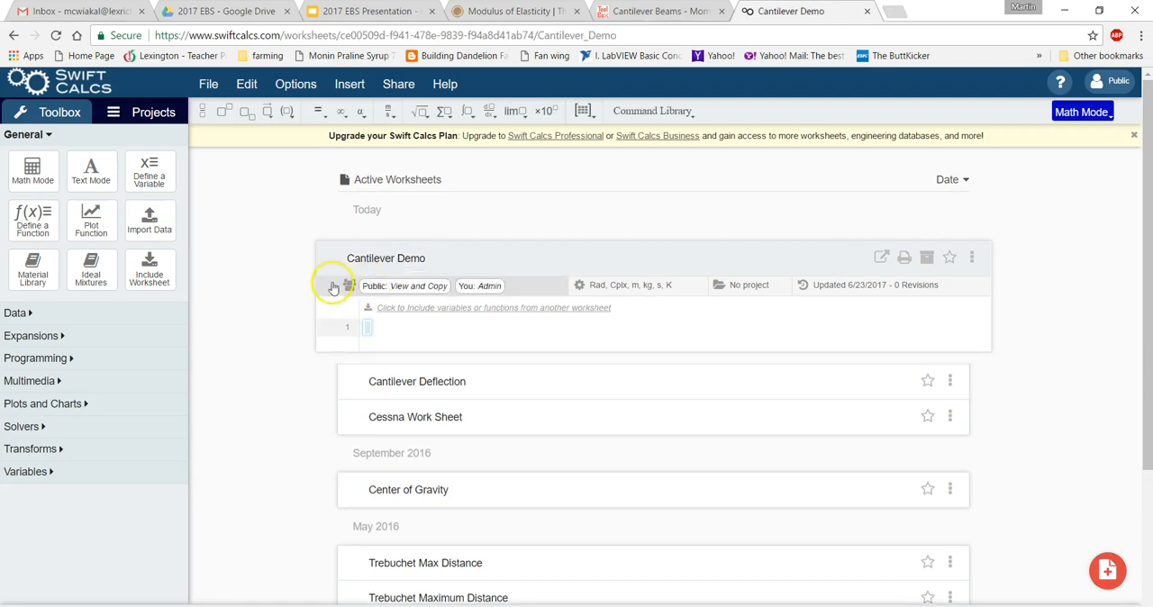
Paste the copied introduction into a text block on the first line and make its title "Cantilever Deflection Calculations" bold.
{"action": "left_click", "coordinate": [100, 182]}
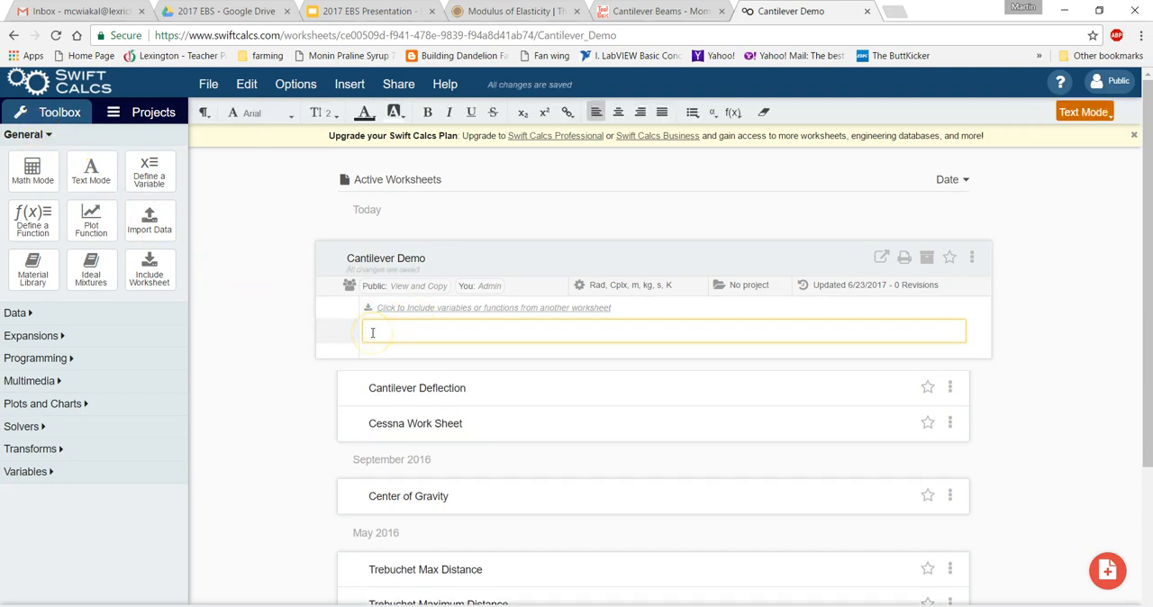
{"action": "key", "text": "ctrl+v"}
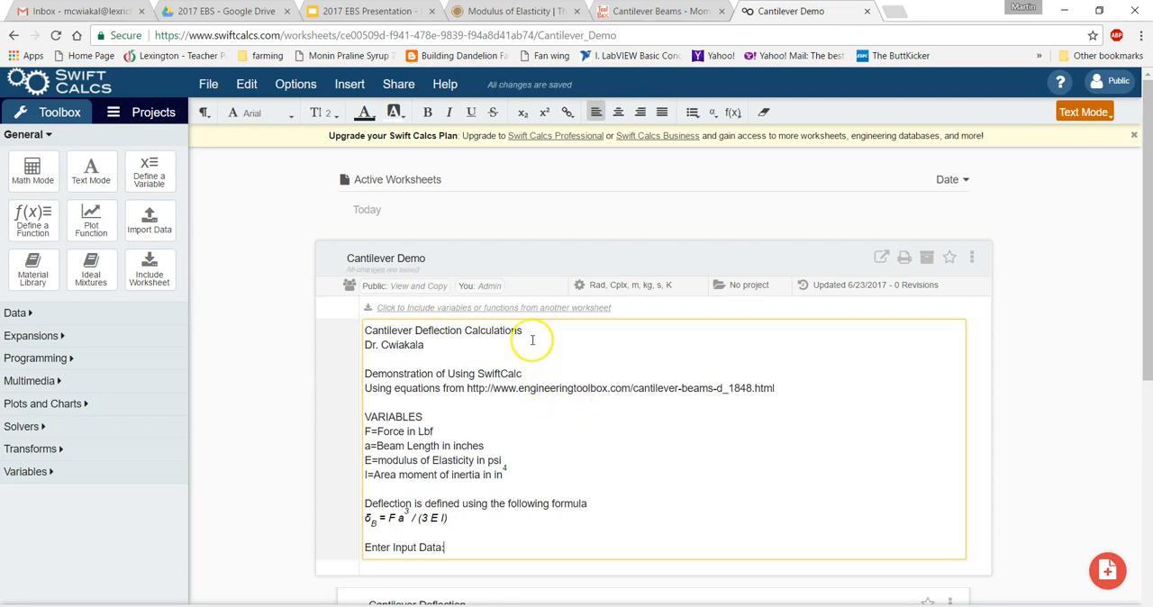
{"action": "left_click_drag", "start_coordinate": [526, 330], "coordinate": [366, 331]}
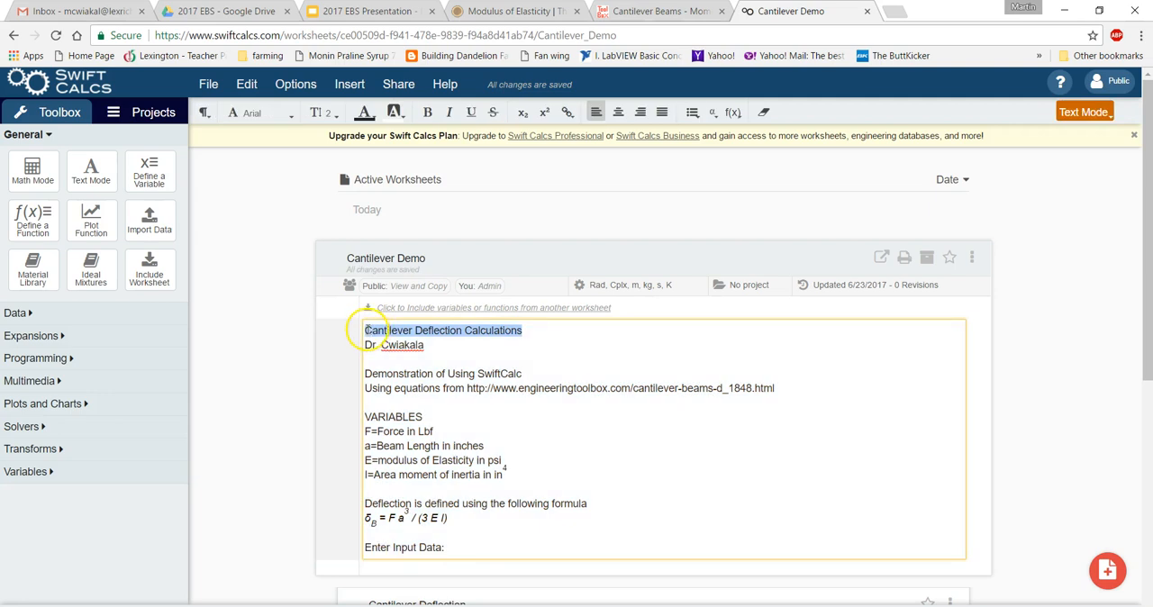
{"action": "key", "text": "ctrl+b"}
{"action": "left_click", "coordinate": [484, 373]}
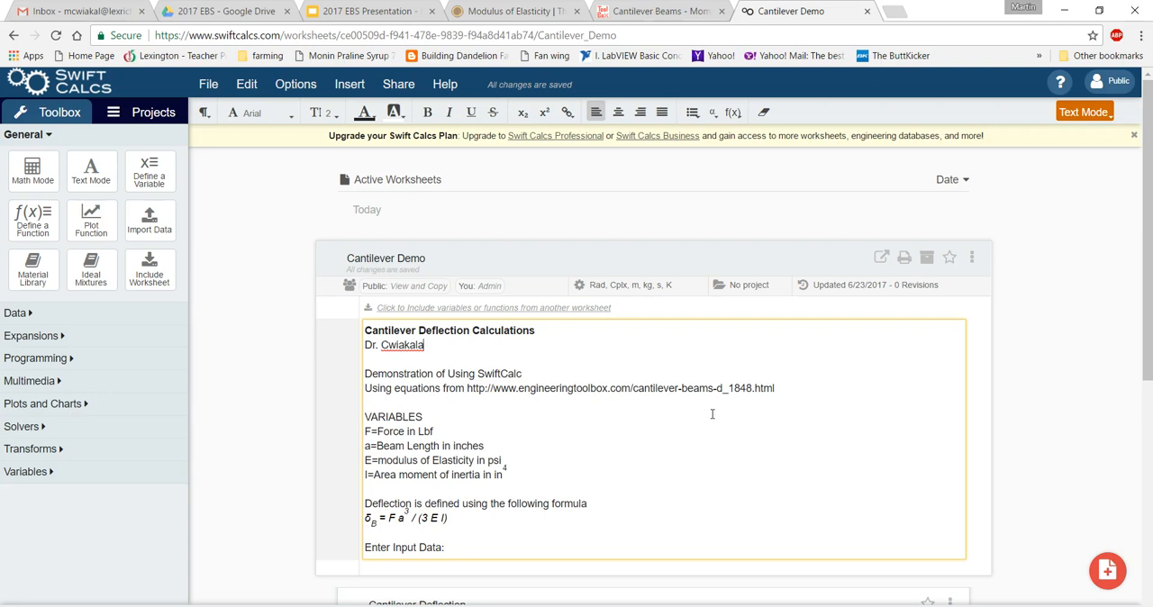
{"action": "scroll", "coordinate": [540, 450], "scroll_direction": "down", "scroll_amount": 1}
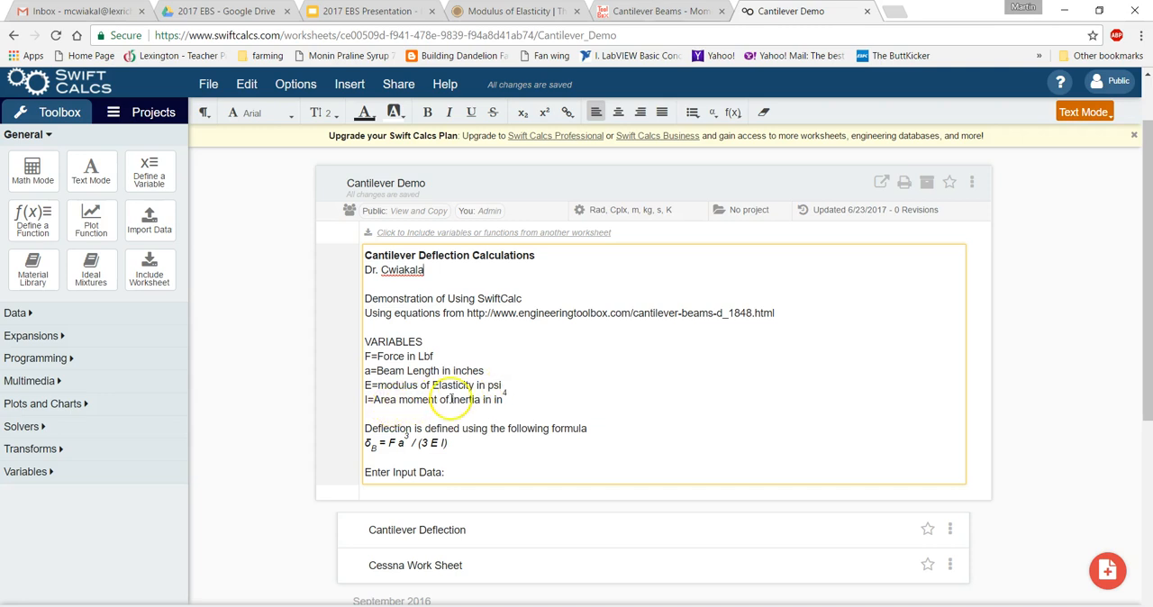
{"action": "left_click", "coordinate": [502, 400]}
{"action": "double_click", "coordinate": [499, 399]}
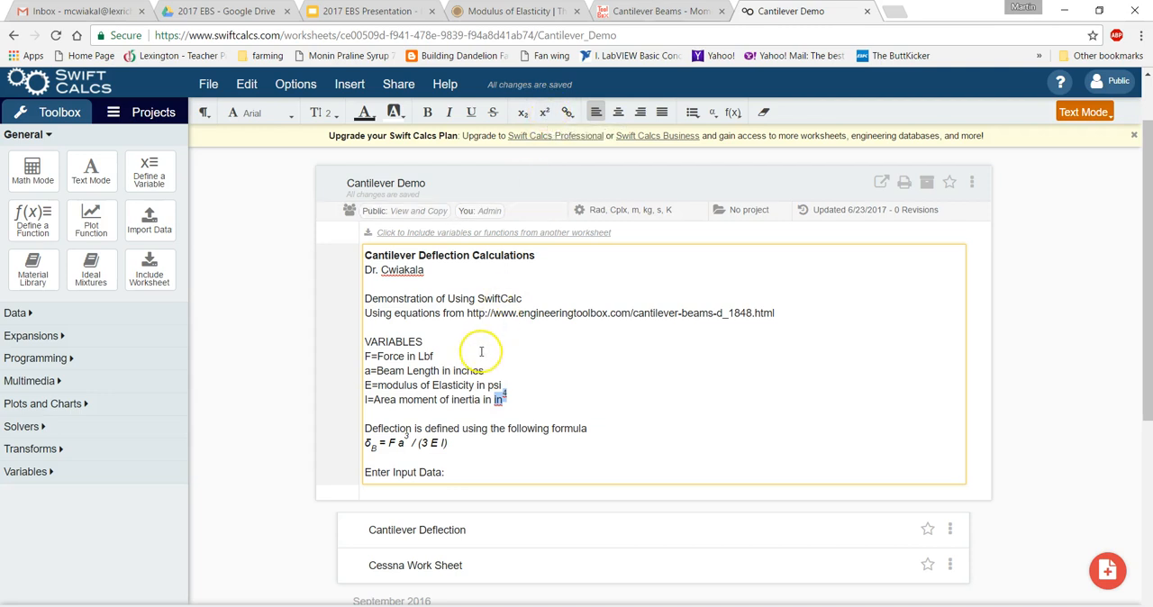
{"action": "left_click", "coordinate": [538, 372]}
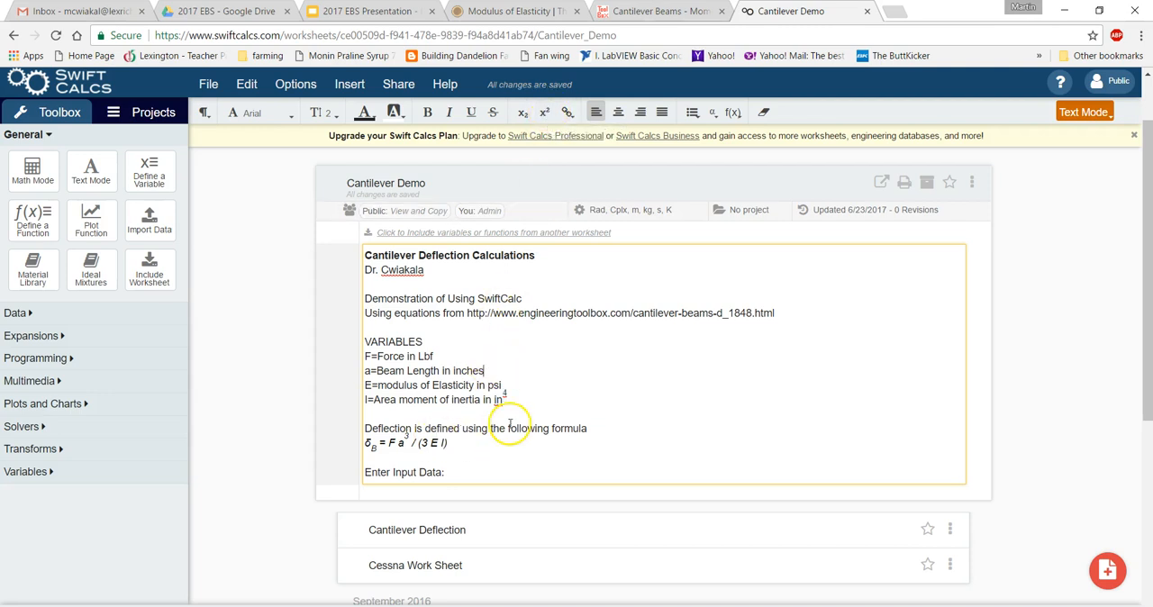
{"action": "scroll", "coordinate": [510, 425], "scroll_direction": "down", "scroll_amount": 2}
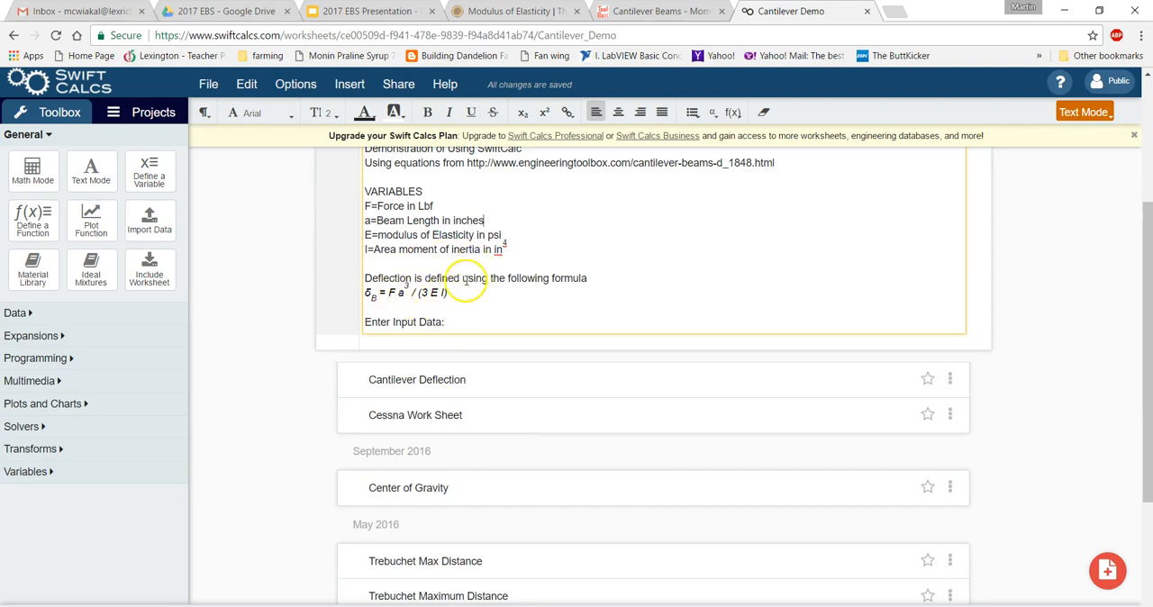
Add the line "b=width of the beam in inches" below the modulus of elasticity entry in the VARIABLES list.
{"action": "scroll", "coordinate": [474, 278], "scroll_direction": "up", "scroll_amount": 1}
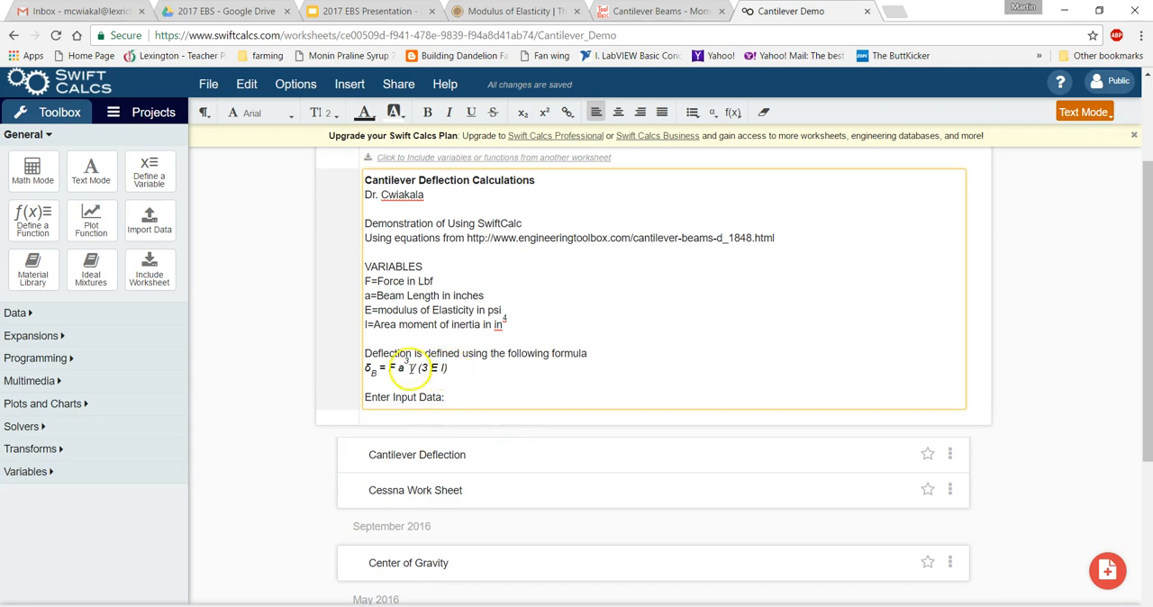
{"action": "left_click", "coordinate": [466, 395]}
{"action": "left_click", "coordinate": [523, 322]}
{"action": "left_click", "coordinate": [515, 332]}
{"action": "left_click", "coordinate": [511, 307]}
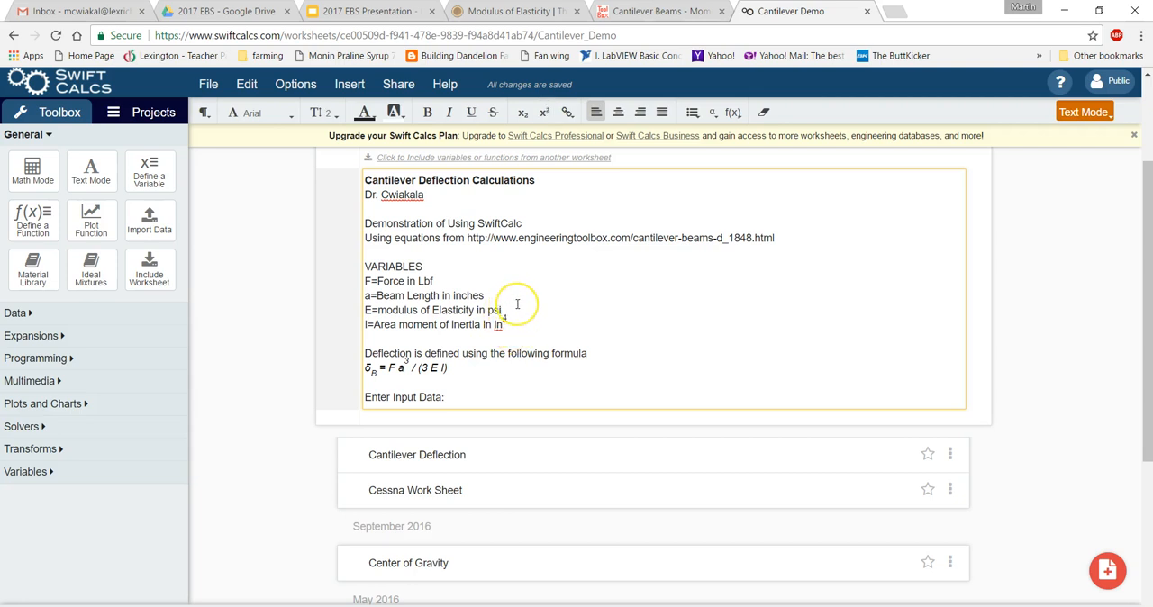
{"action": "key", "text": "Return"}
{"action": "type", "text": "b="}
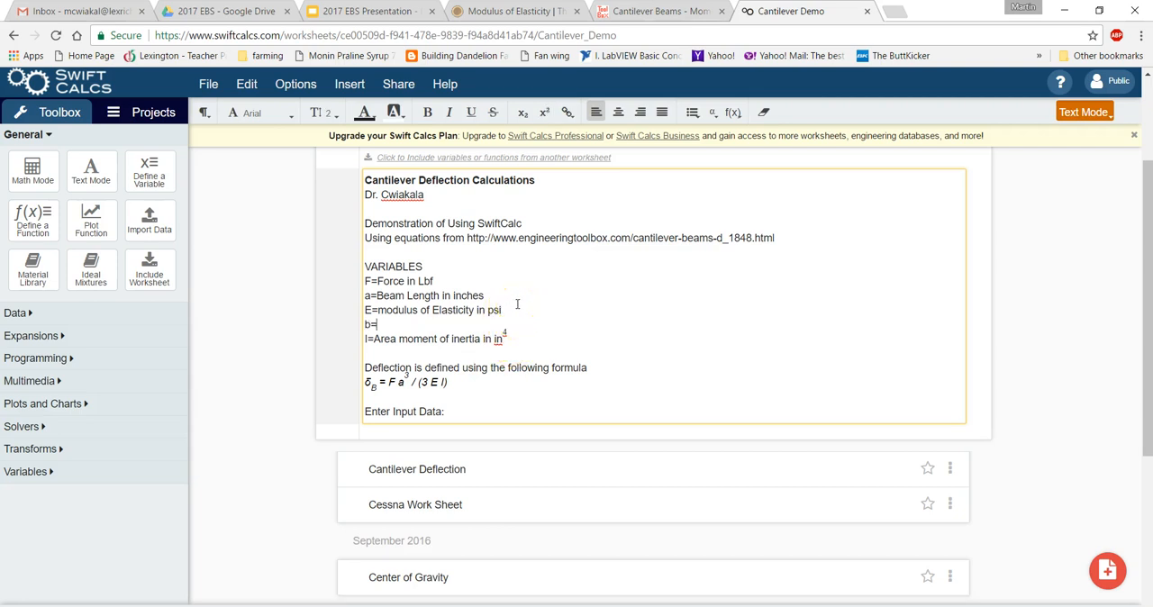
{"action": "type", "text": "width of the beam in"}
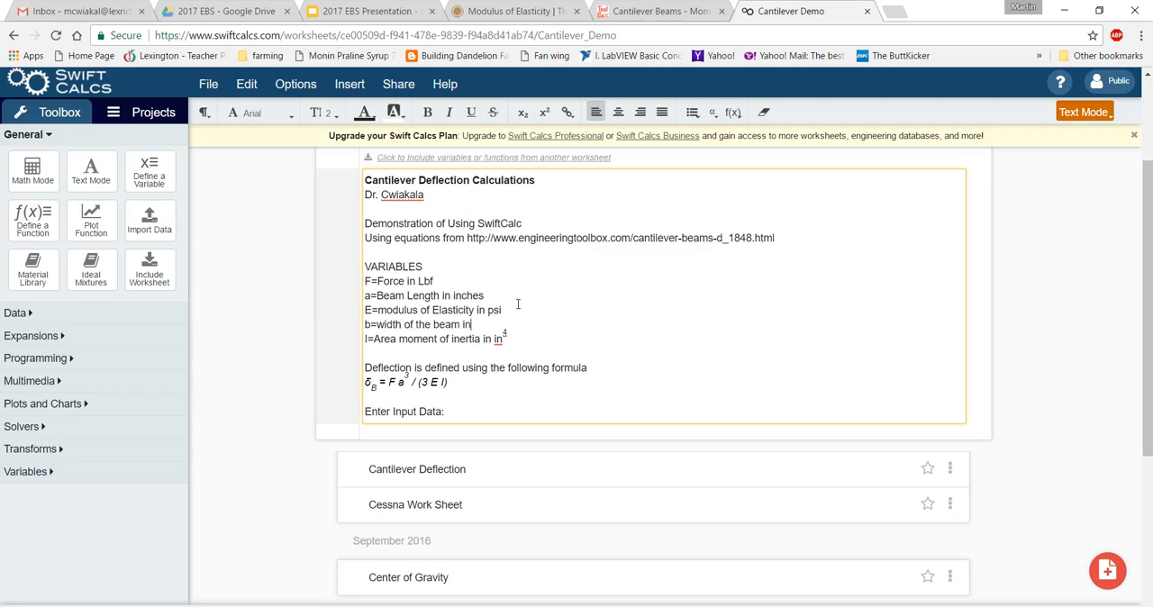
{"action": "type", "text": " inches"}
Add the line "h=height of the beam in inches" below the beam width entry in the VARIABLES list.
{"action": "key", "text": "Return"}
{"action": "type", "text": "h"}
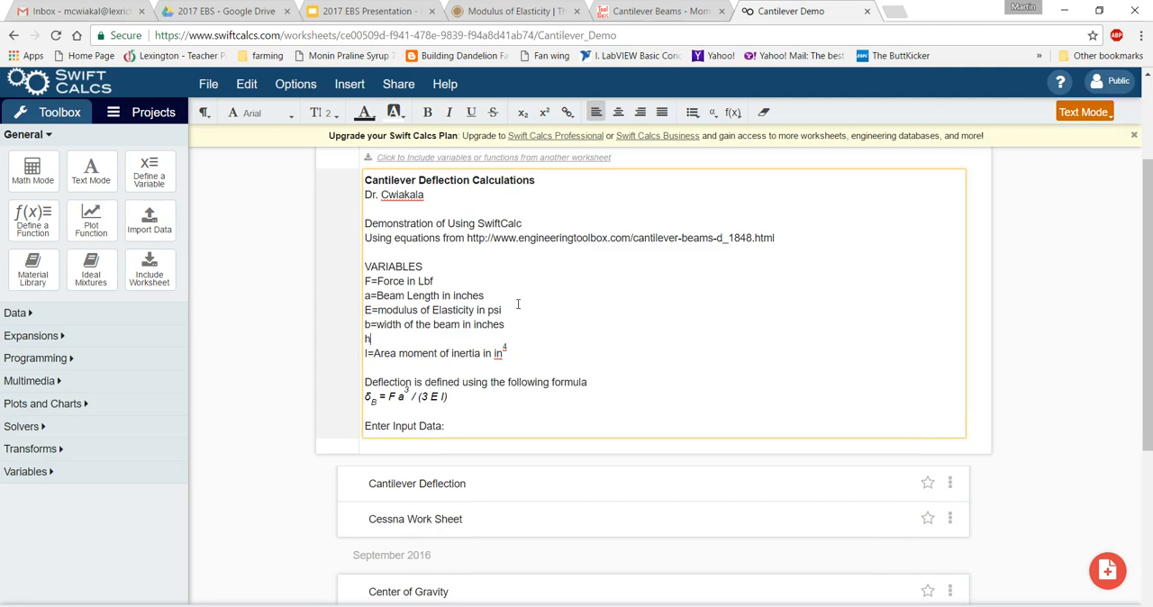
{"action": "type", "text": "=height of theb"}
{"action": "key", "text": "BackSpace"}
{"action": "type", "text": "beam in in"}
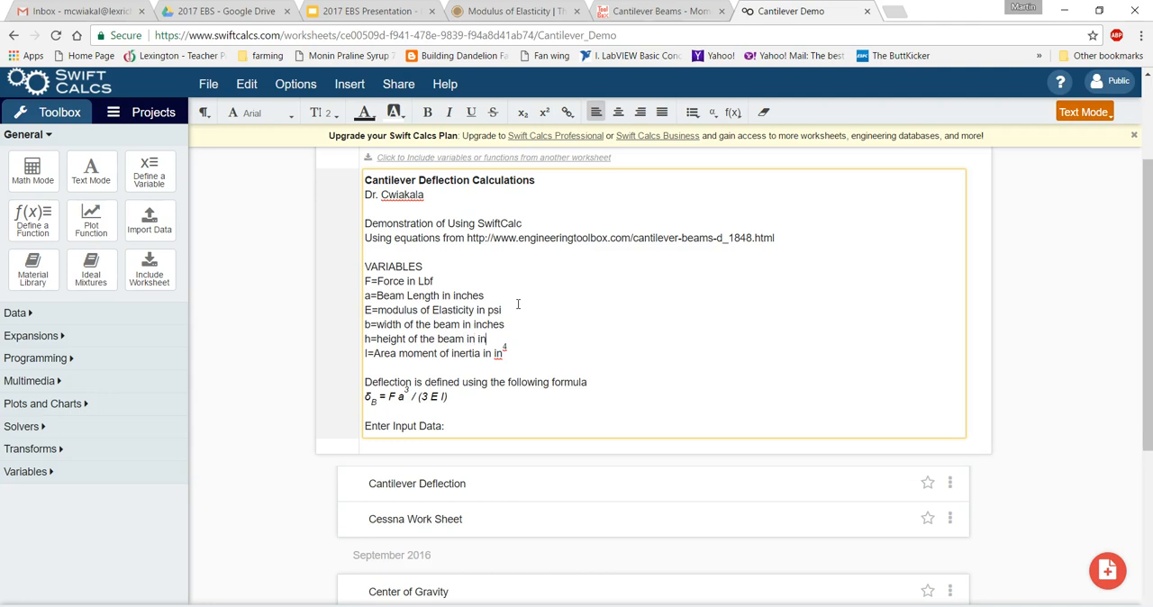
{"action": "type", "text": "ches"}
Below "Enter Input Data:", add a math line defining F as 100 with the force unit poundforce (lbf).
{"action": "left_click", "coordinate": [475, 424]}
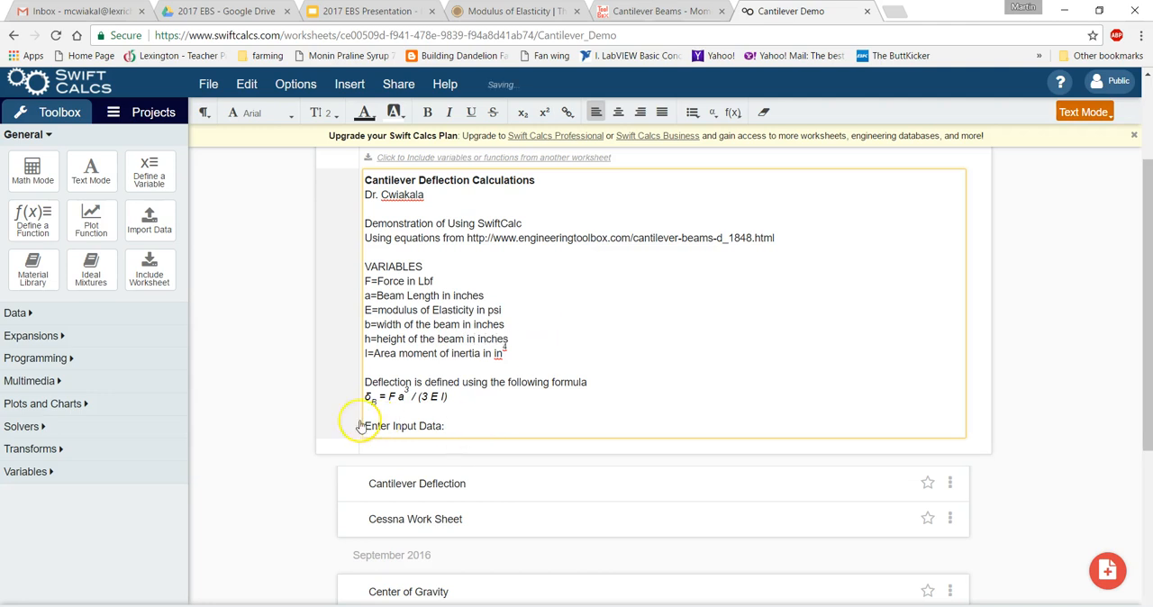
{"action": "left_click", "coordinate": [32, 172]}
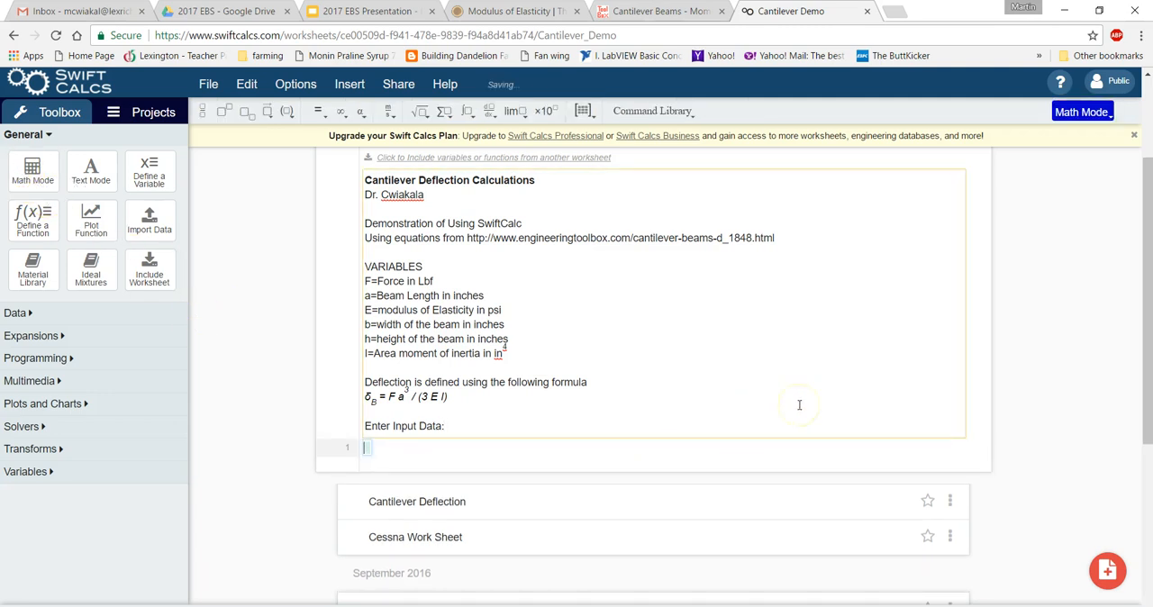
{"action": "type", "text": "F="}
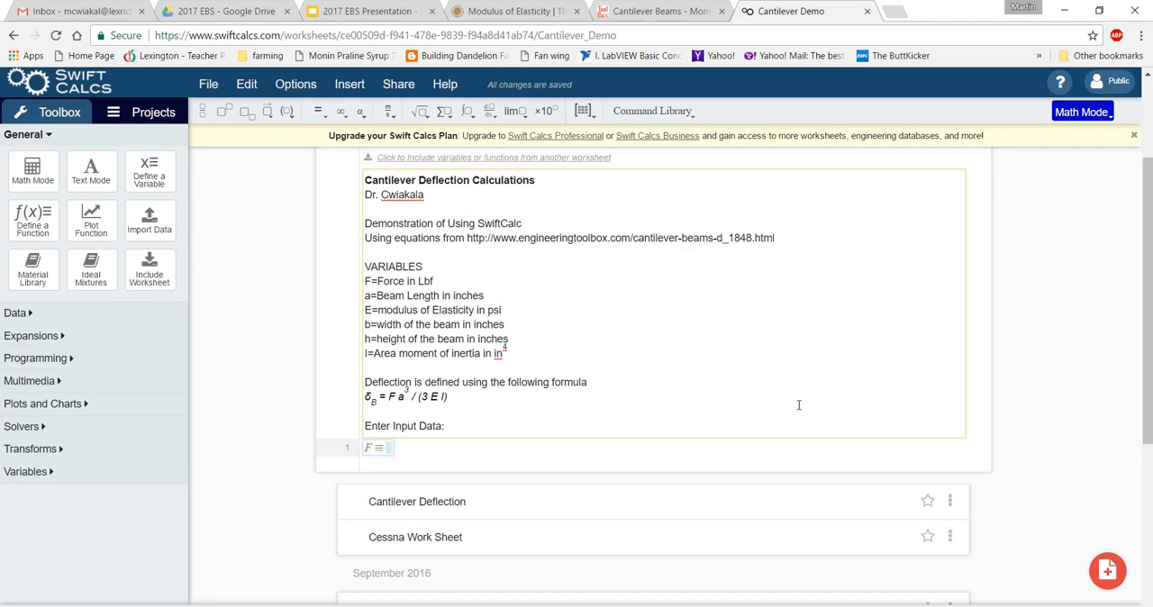
{"action": "type", "text": "100"}
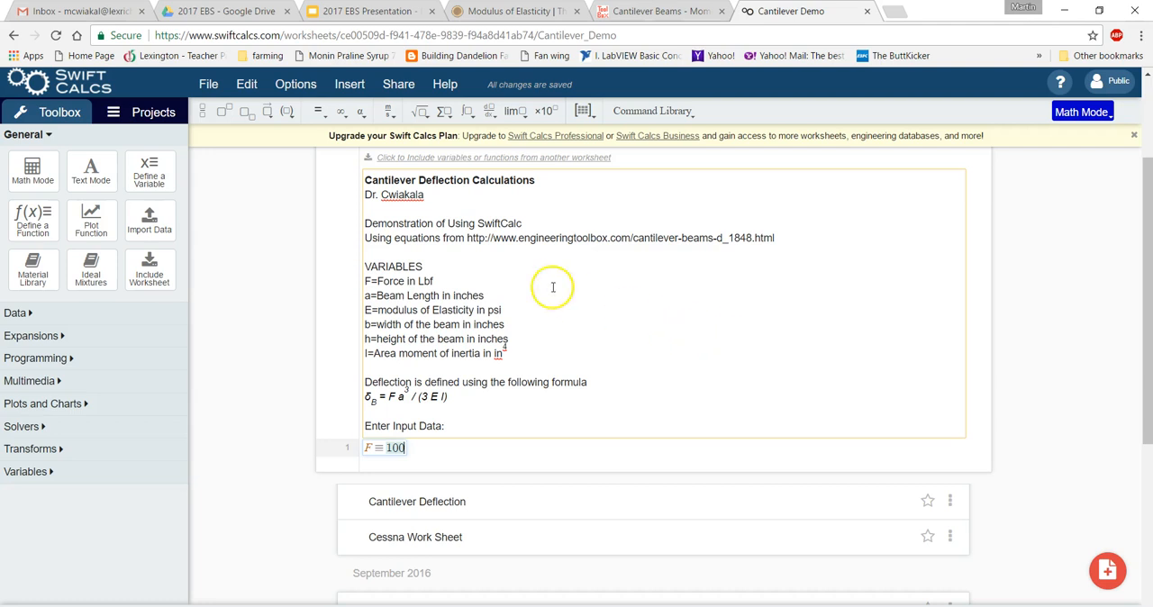
{"action": "left_click", "coordinate": [393, 116]}
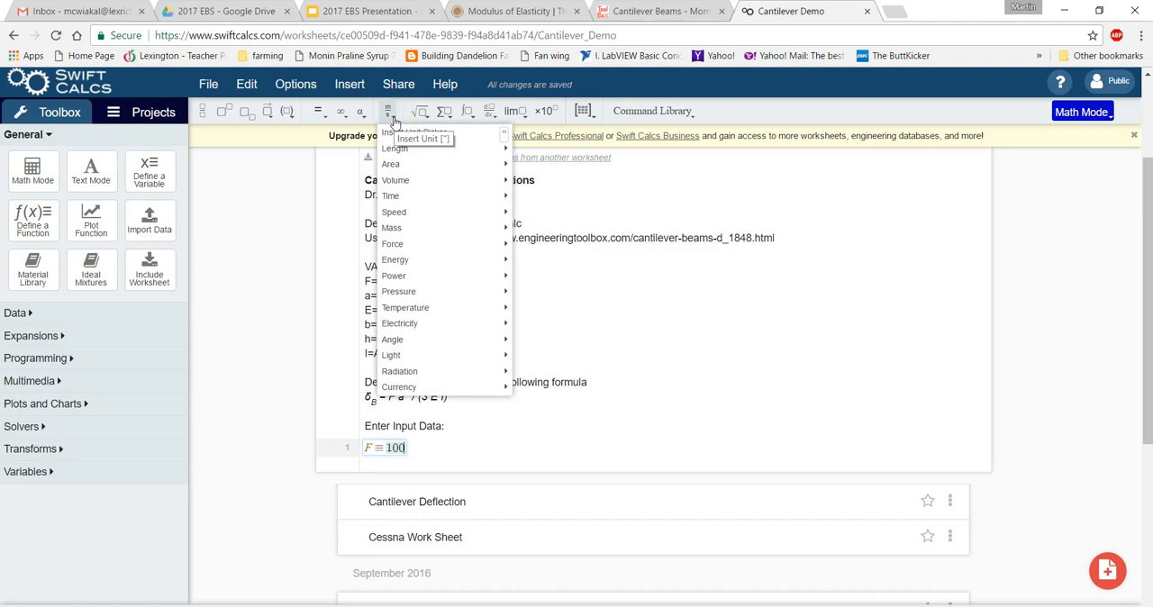
{"action": "mouse_move", "coordinate": [415, 244]}
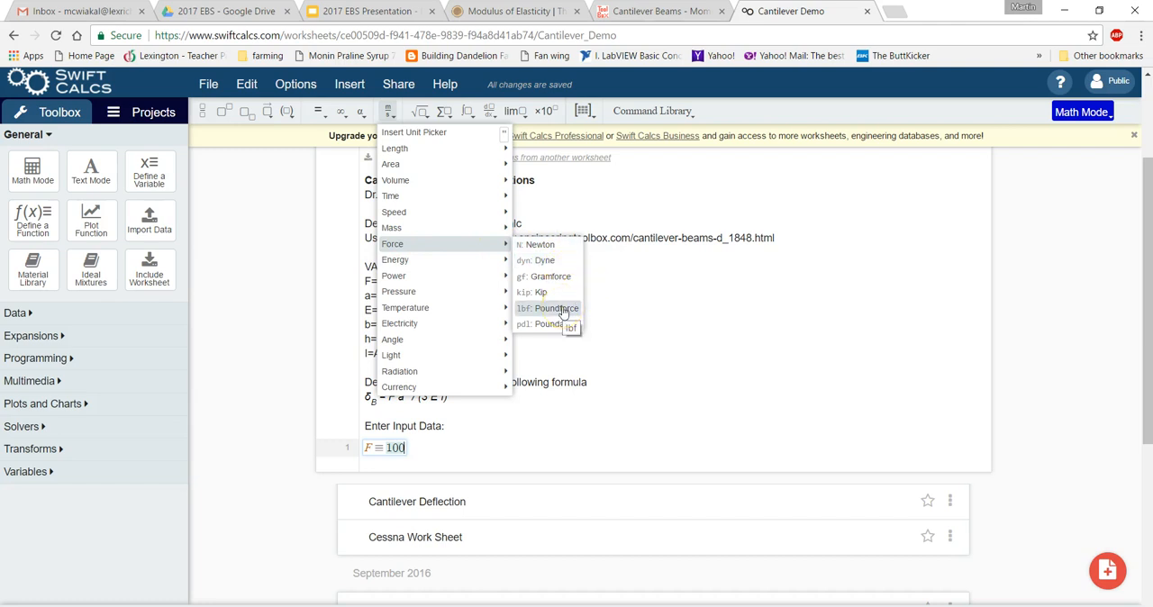
{"action": "left_click", "coordinate": [563, 309]}
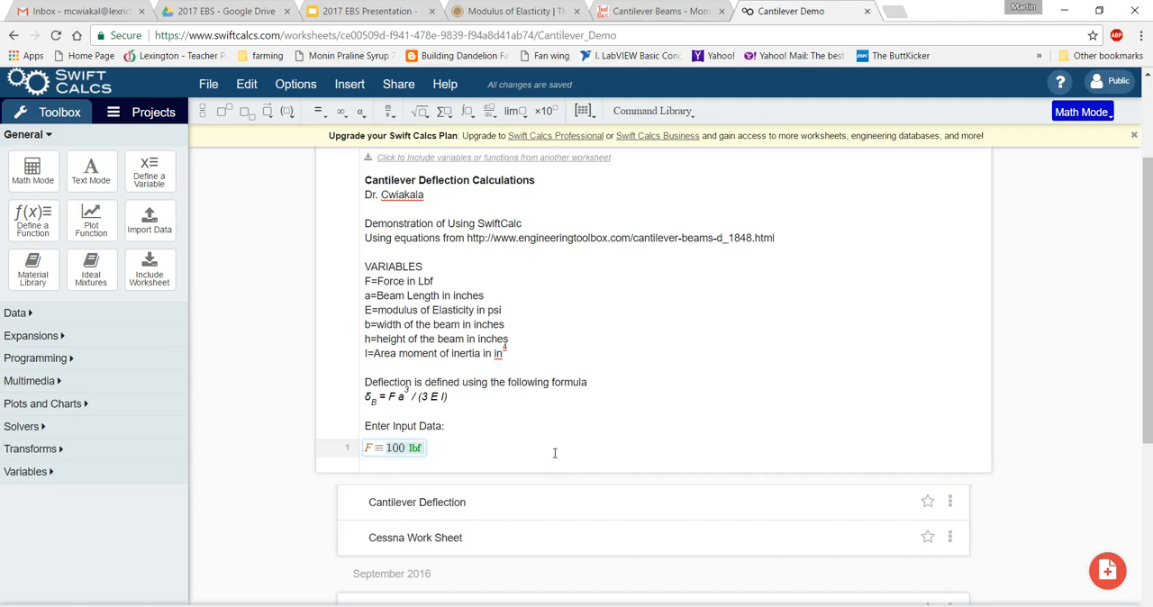
{"action": "key", "text": "Return"}
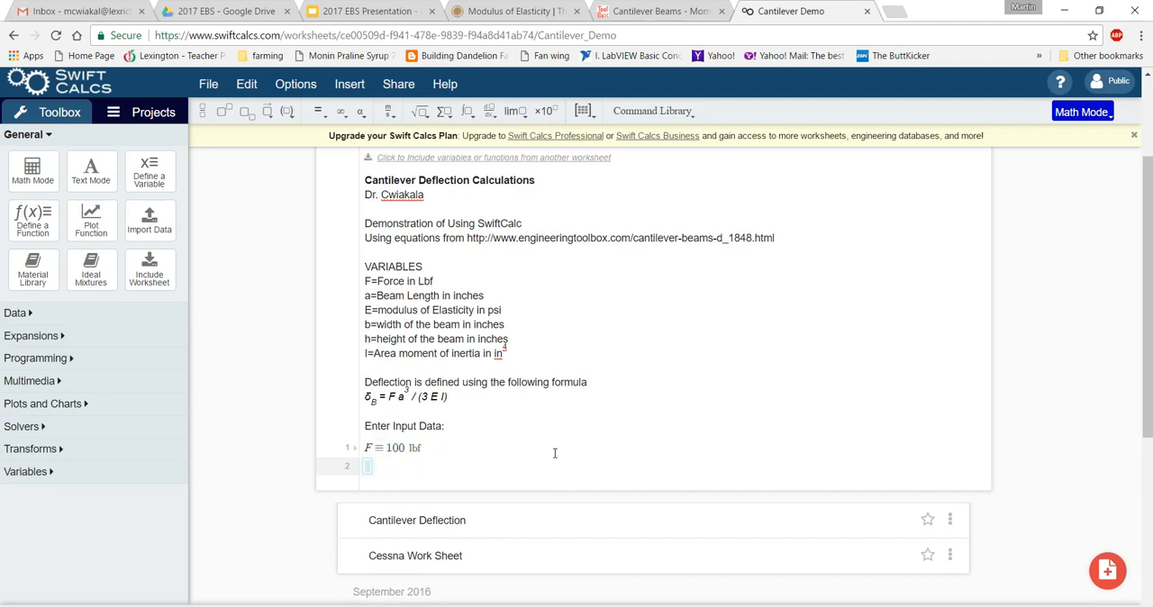
Define the beam length a as 6 ft on the second math line.
{"action": "type", "text": "a"}
{"action": "type", "text": "="}
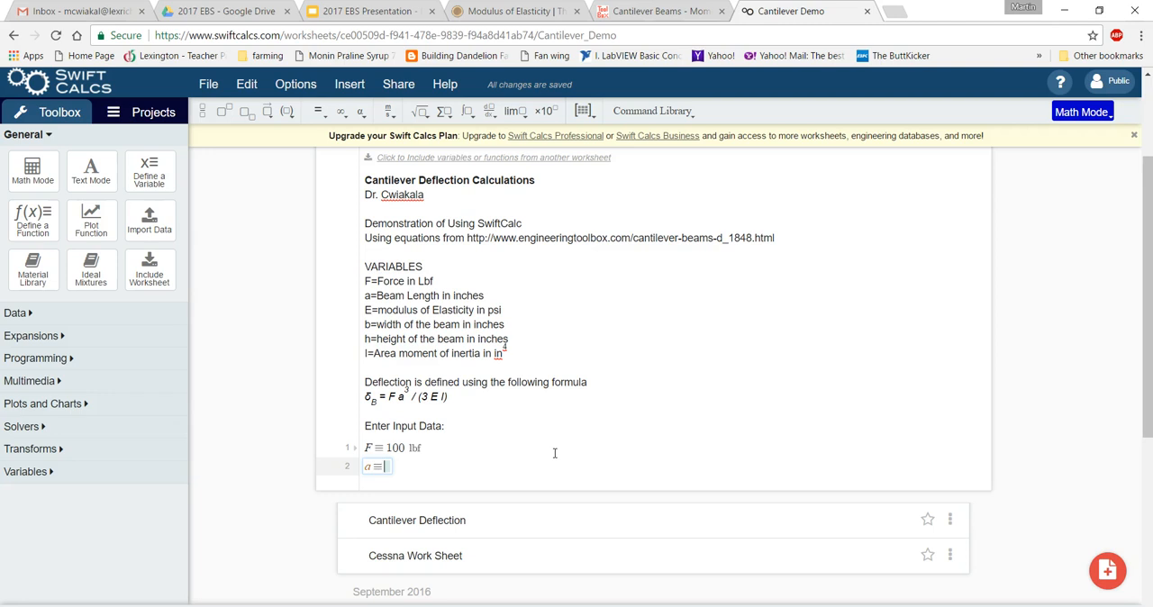
{"action": "type", "text": "6"}
{"action": "key", "text": "space"}
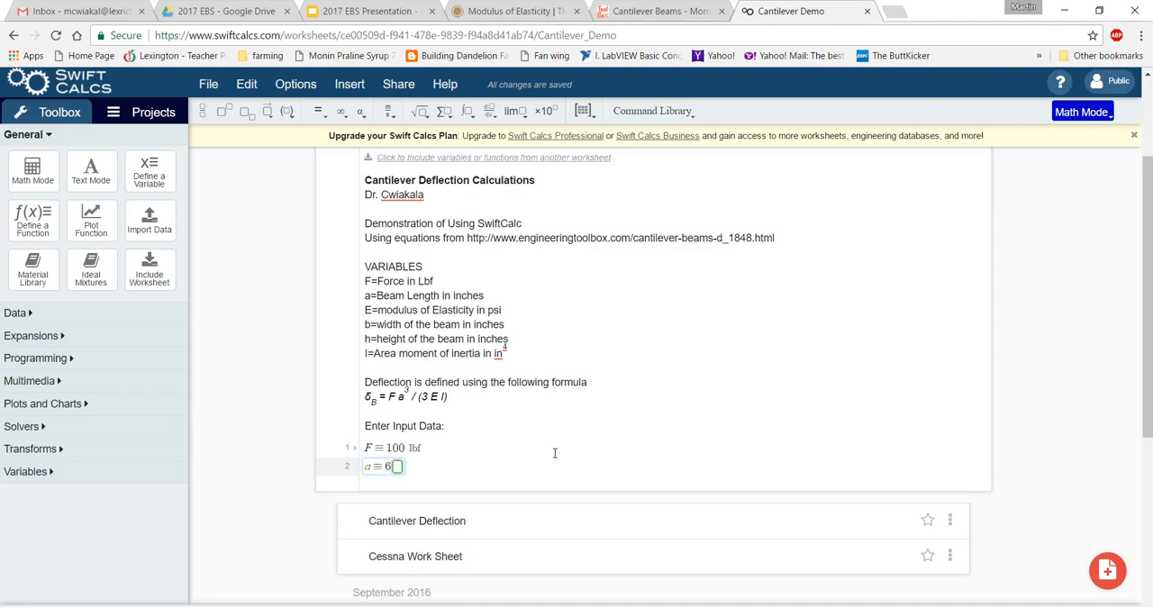
{"action": "type", "text": "ft"}
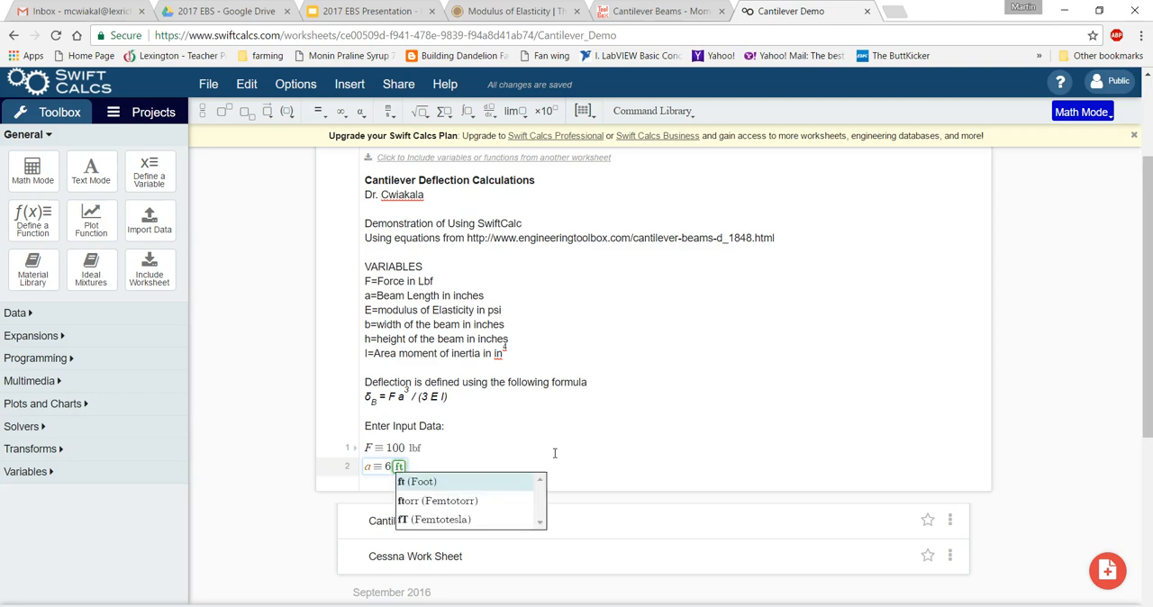
{"action": "key", "text": "Return"}
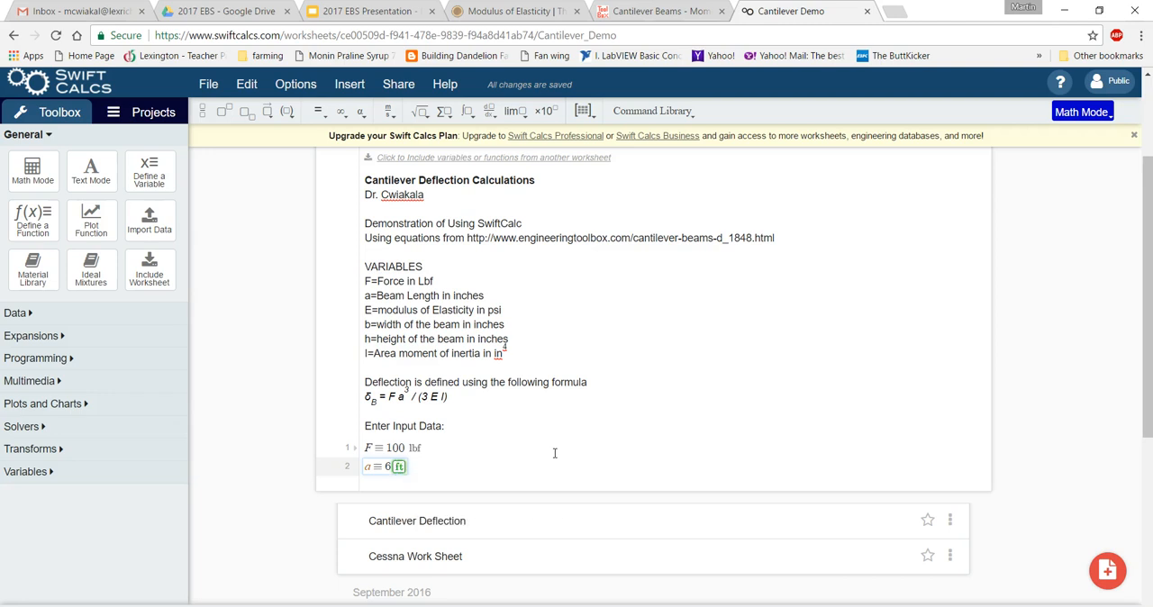
{"action": "key", "text": "Return"}
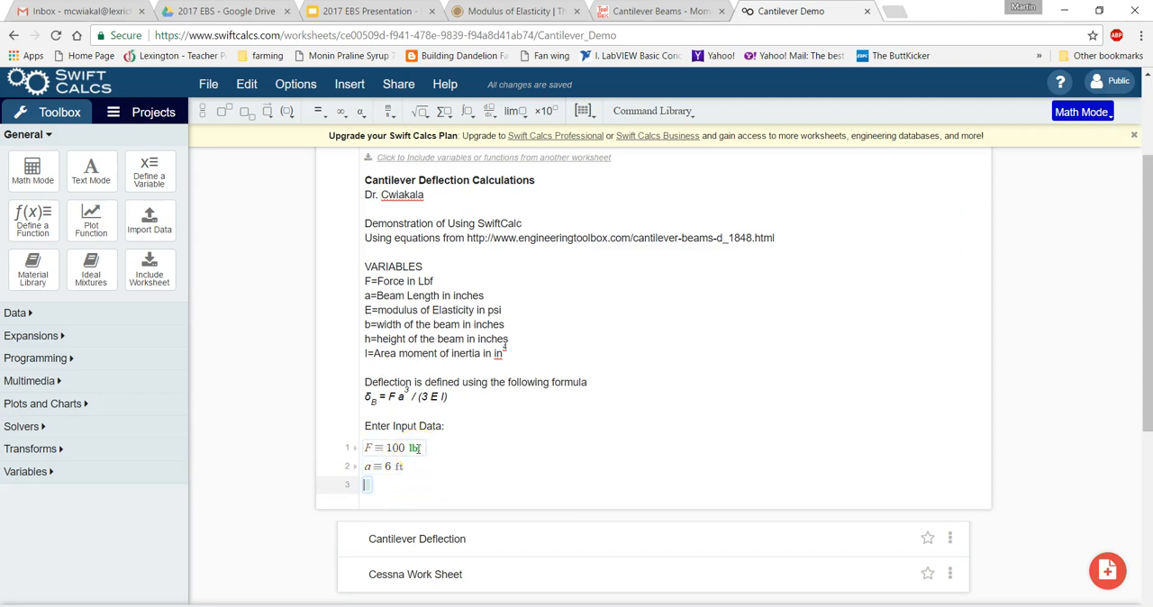
Start the definition of variable E on the third math line.
{"action": "left_click", "coordinate": [494, 458]}
{"action": "type", "text": "E"}
{"action": "type", "text": "="}
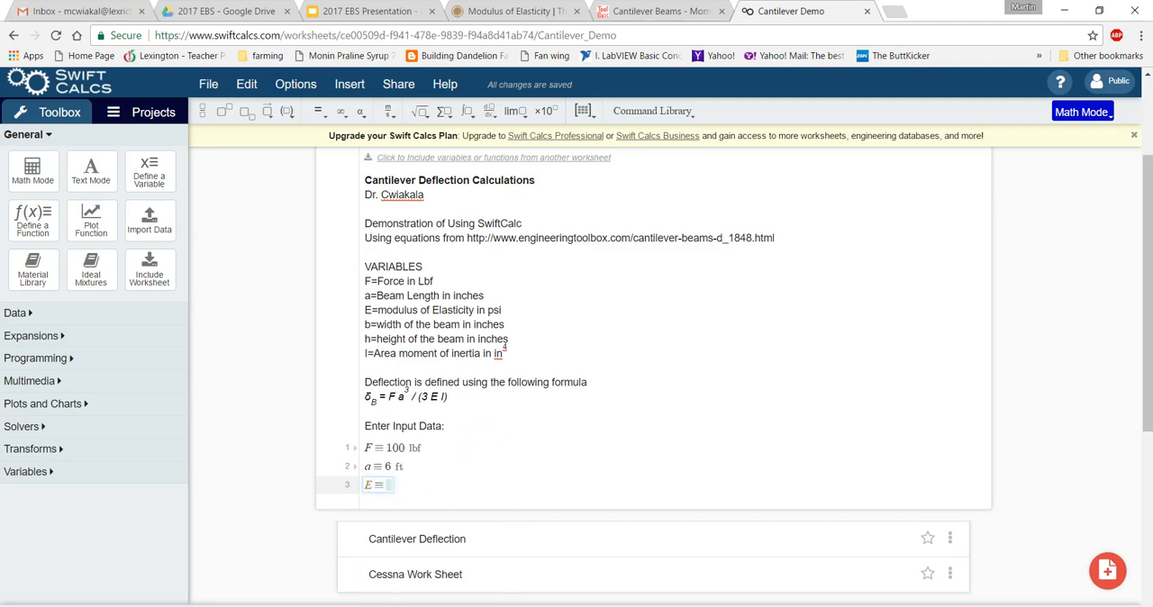
Look up the modulus of elasticity E in the Cantilever Deflection worksheet and return to the Cantilever Demo worksheet.
{"action": "mouse_move", "coordinate": [279, 606]}
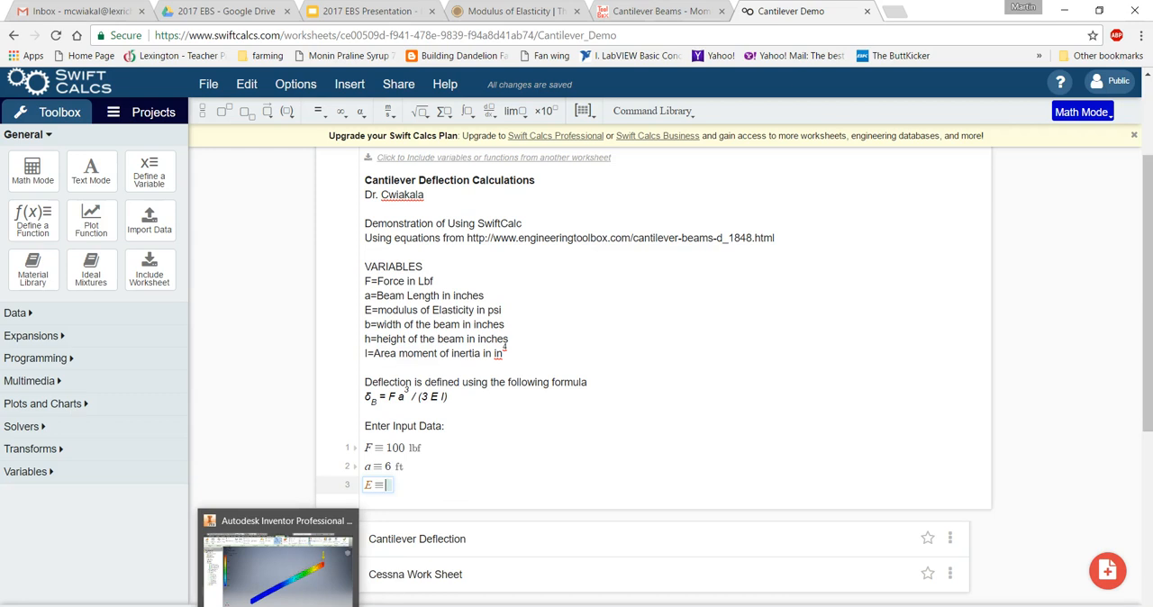
{"action": "left_click", "coordinate": [601, 544]}
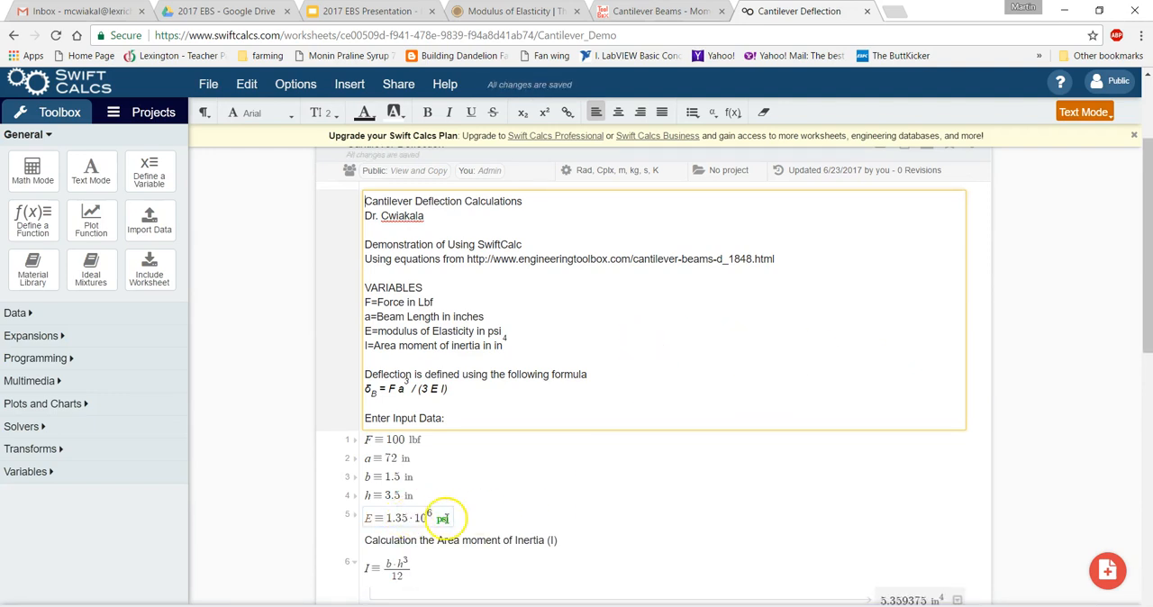
{"action": "scroll", "coordinate": [910, 356], "scroll_direction": "up", "scroll_amount": 2}
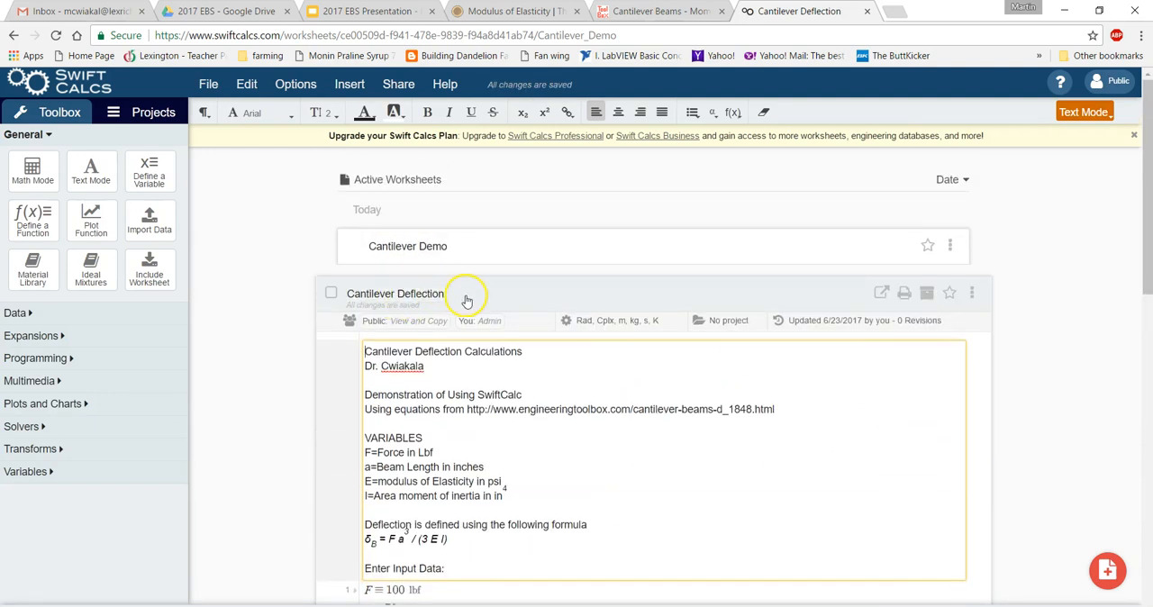
{"action": "left_click", "coordinate": [466, 298]}
{"action": "left_click", "coordinate": [498, 248]}
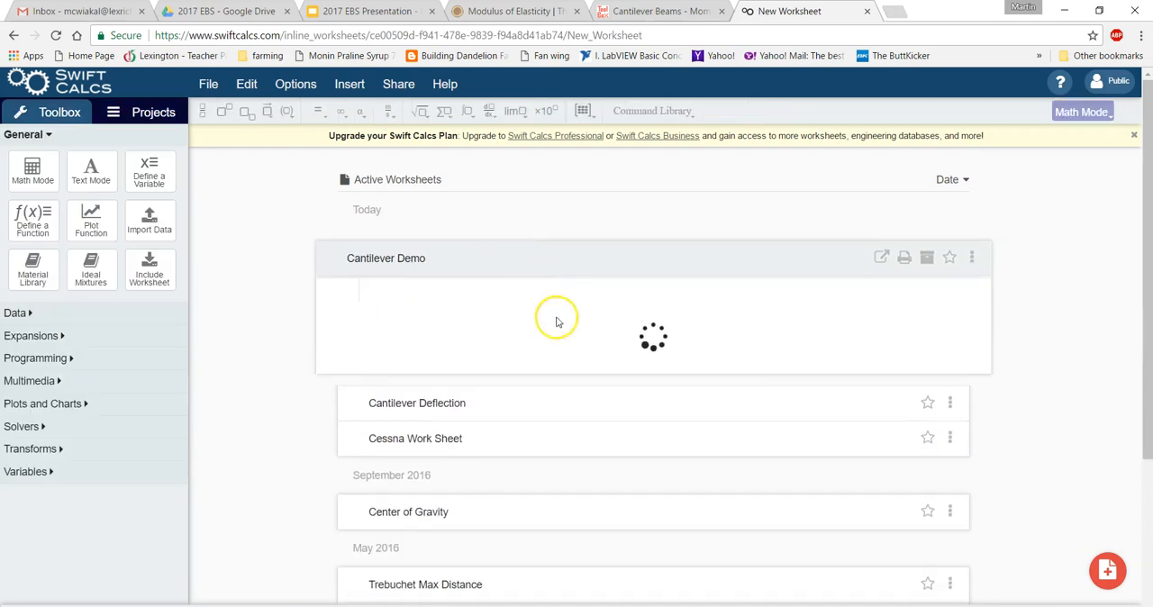
Complete the definition of E on the third math line as 1.36·10^6 psi.
{"action": "scroll", "coordinate": [510, 487], "scroll_direction": "down", "scroll_amount": 1}
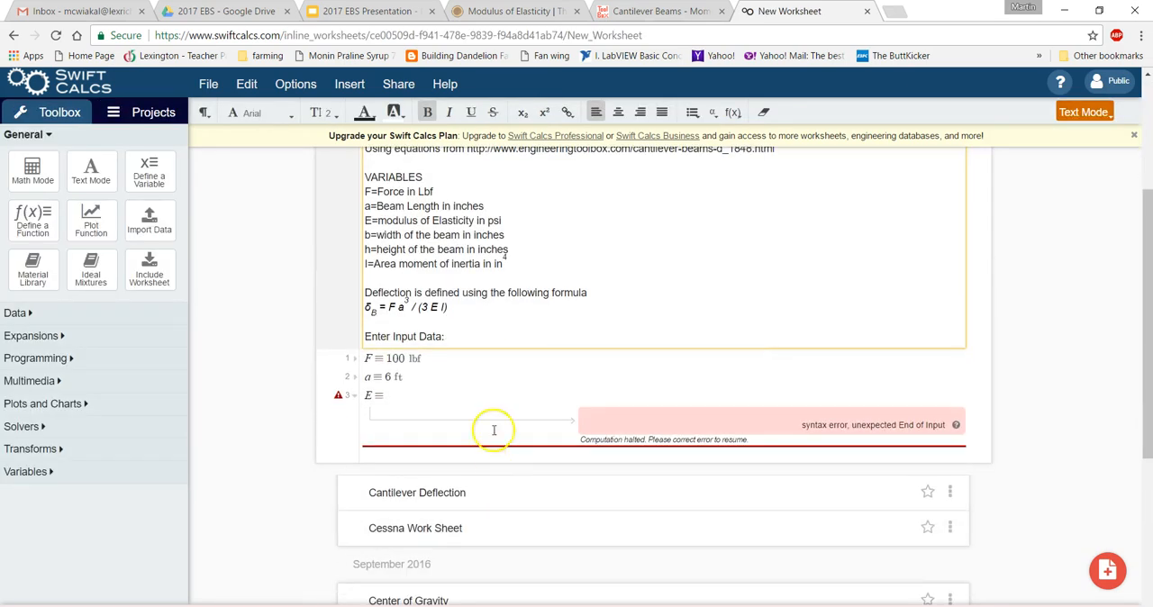
{"action": "left_click", "coordinate": [383, 393]}
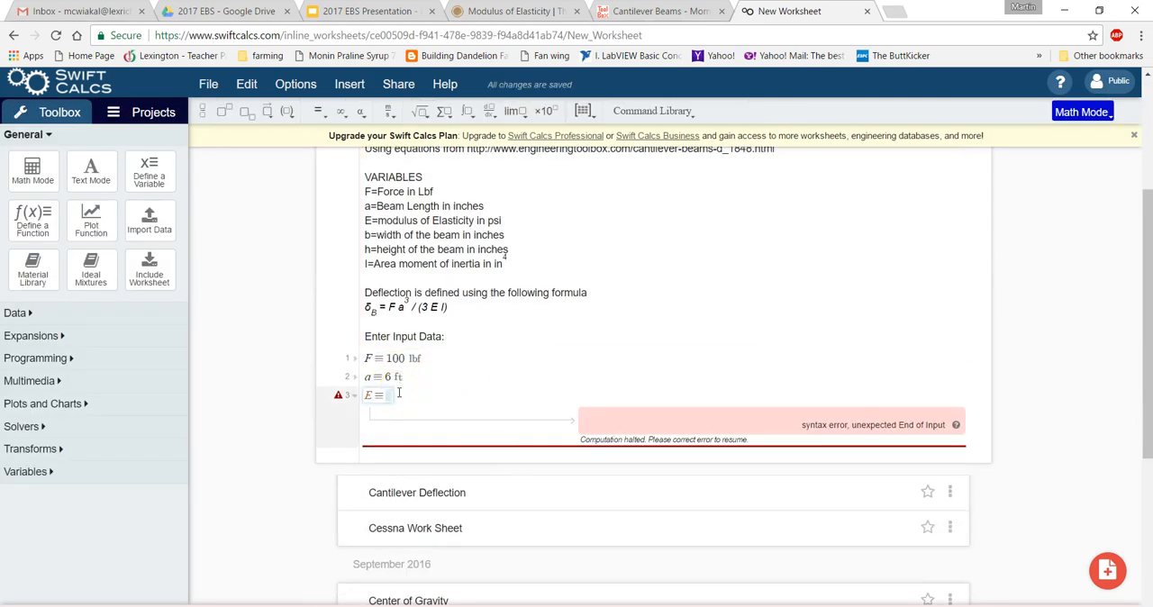
{"action": "type", "text": "1.36*"}
{"action": "type", "text": "10^6"}
{"action": "key", "text": "Right"}
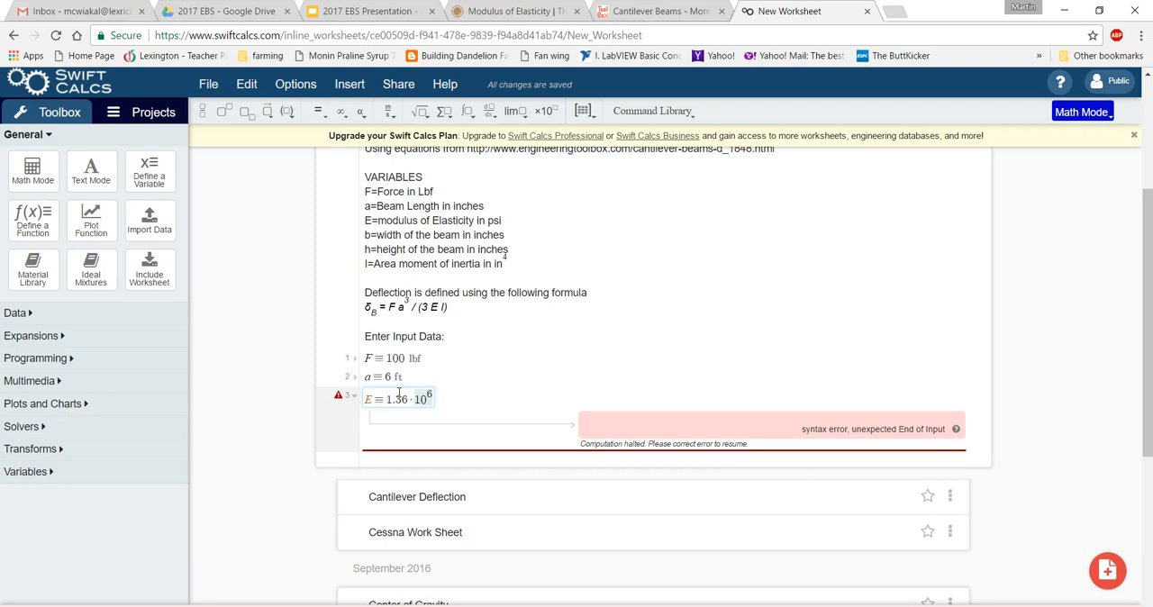
{"action": "type", "text": "_"}
{"action": "type", "text": "psi"}
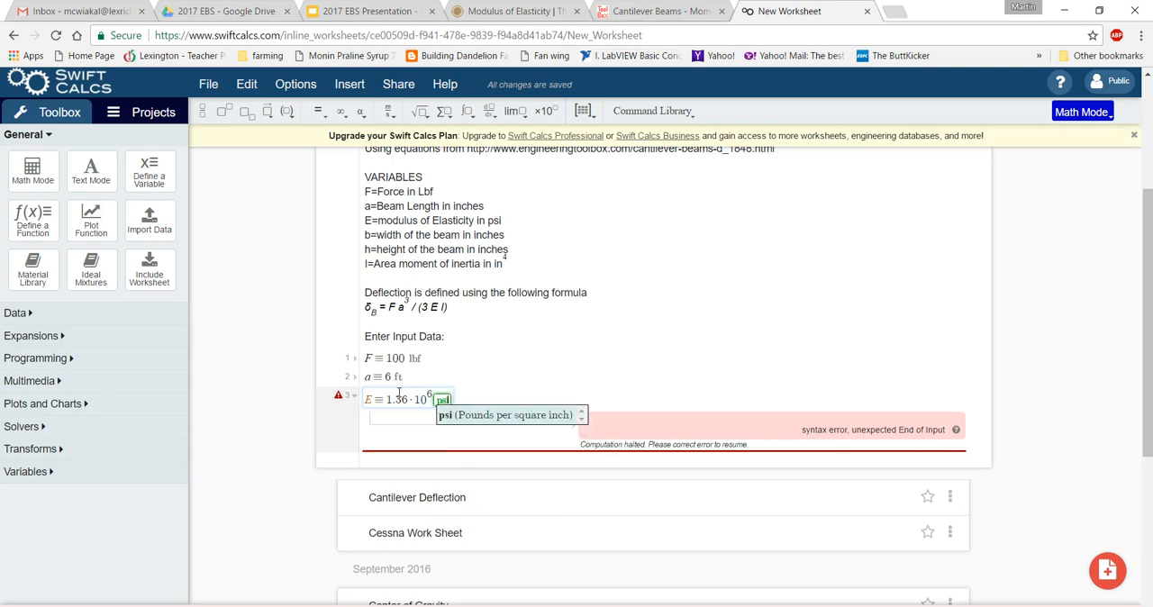
{"action": "key", "text": "Return"}
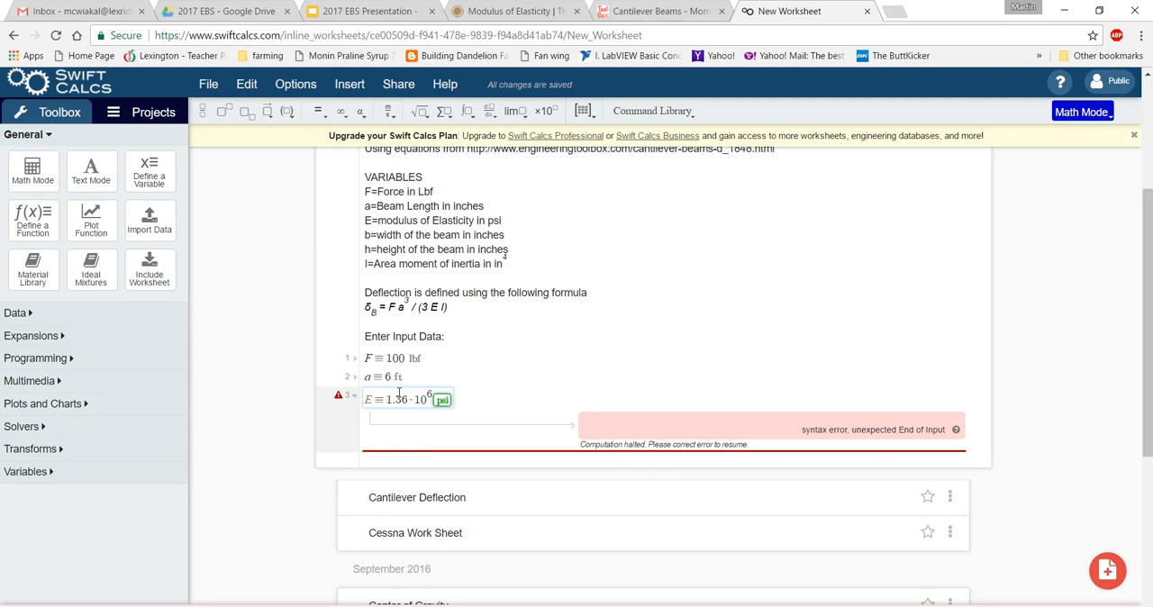
{"action": "key", "text": "Return"}
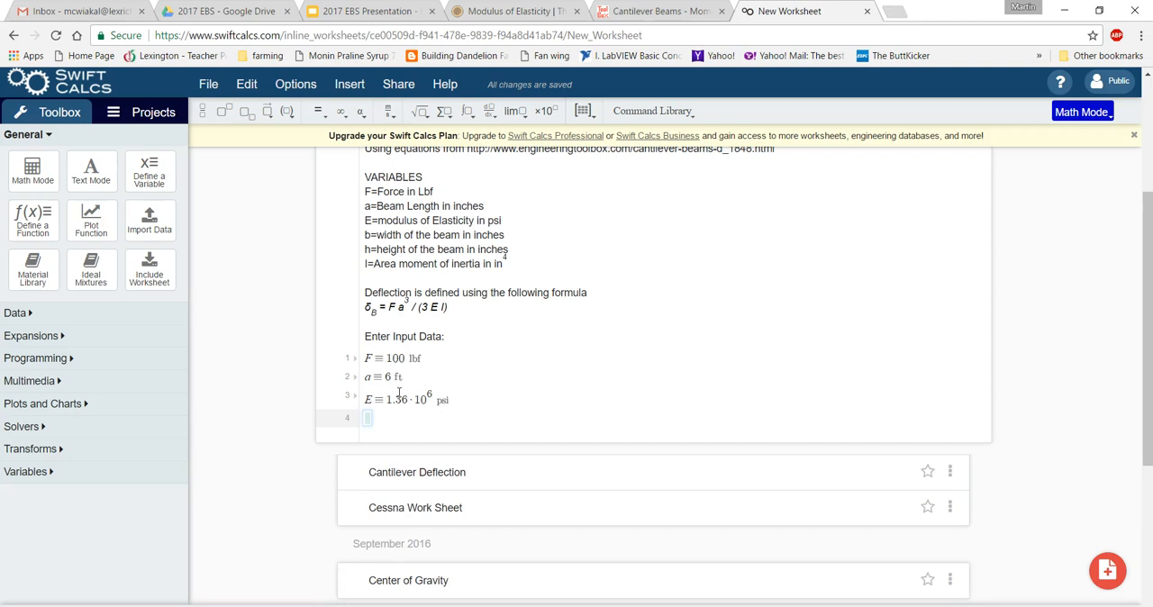
Define the beam width b as 1.5 in on the fourth math line.
{"action": "type", "text": "b"}
{"action": "type", "text": "="}
{"action": "type", "text": "1.5"}
{"action": "type", "text": "in"}
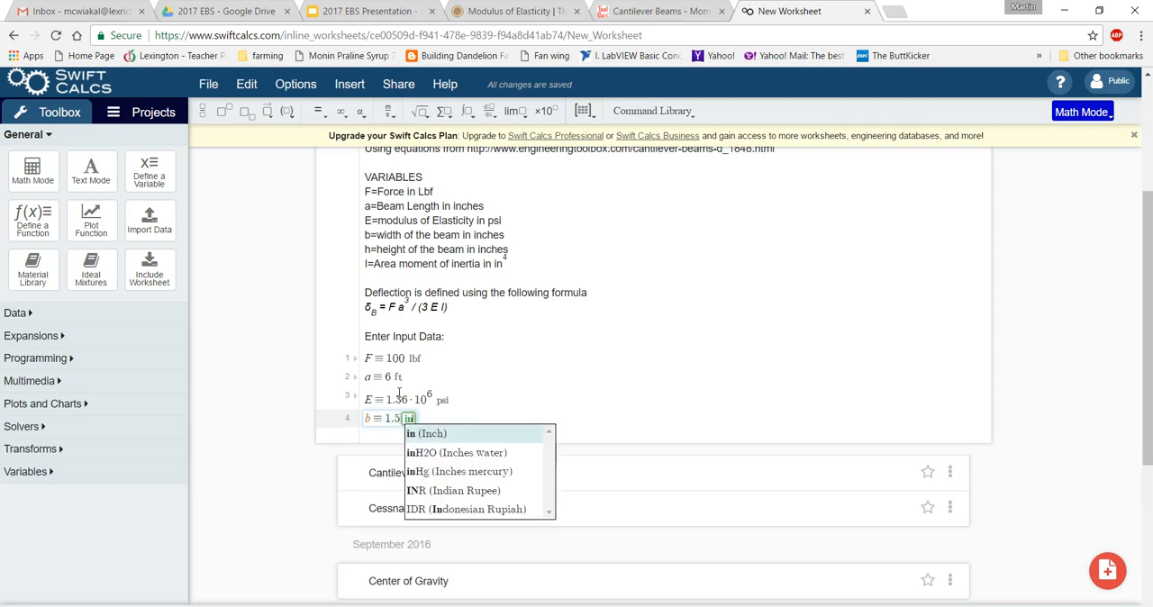
{"action": "key", "text": "Return"}
Define the beam height h as 3.5 in on the fifth math line.
{"action": "type", "text": "h="}
{"action": "type", "text": "3.5"}
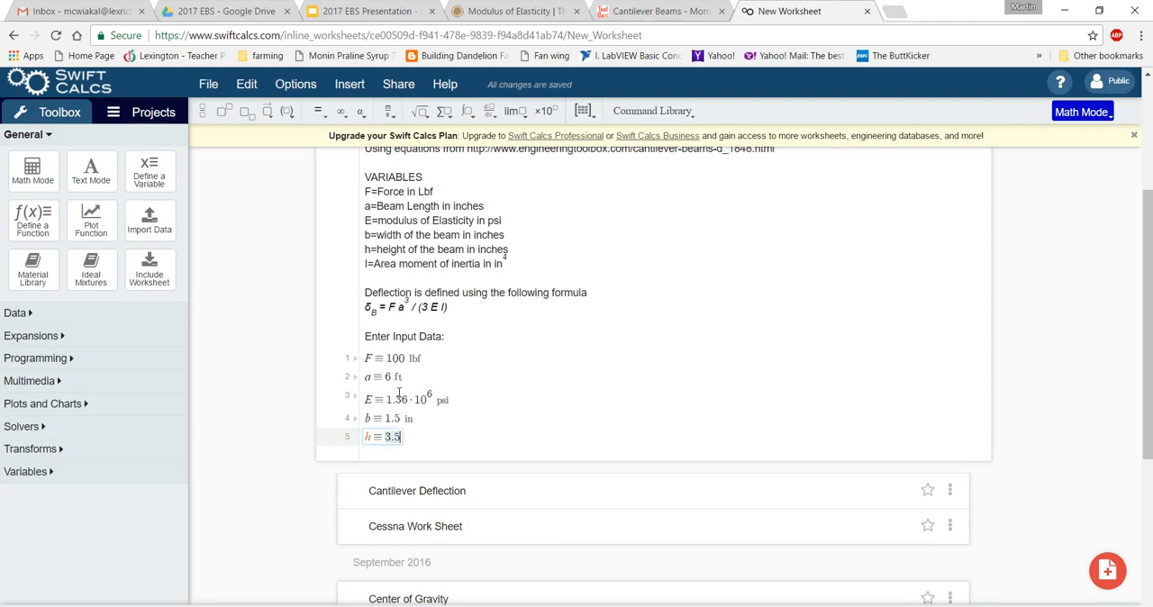
{"action": "type", "text": "in"}
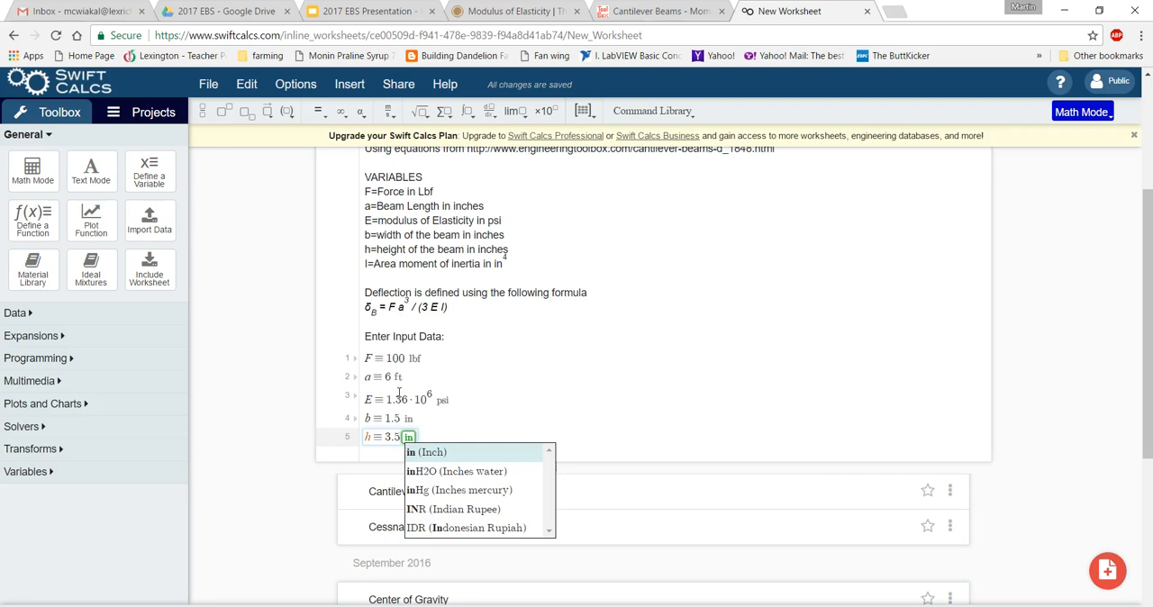
{"action": "key", "text": "Return"}
{"action": "key", "text": "Return"}
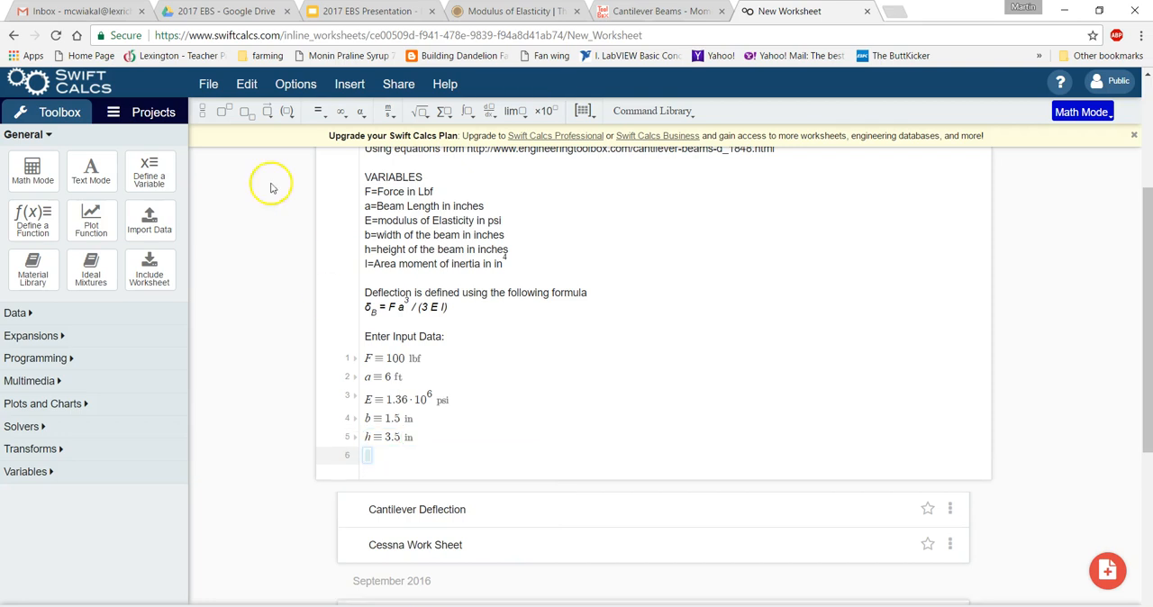
Add a text line below the input data reading "Calculate the Area Moment of Inertia (I)".
{"action": "left_click", "coordinate": [90, 169]}
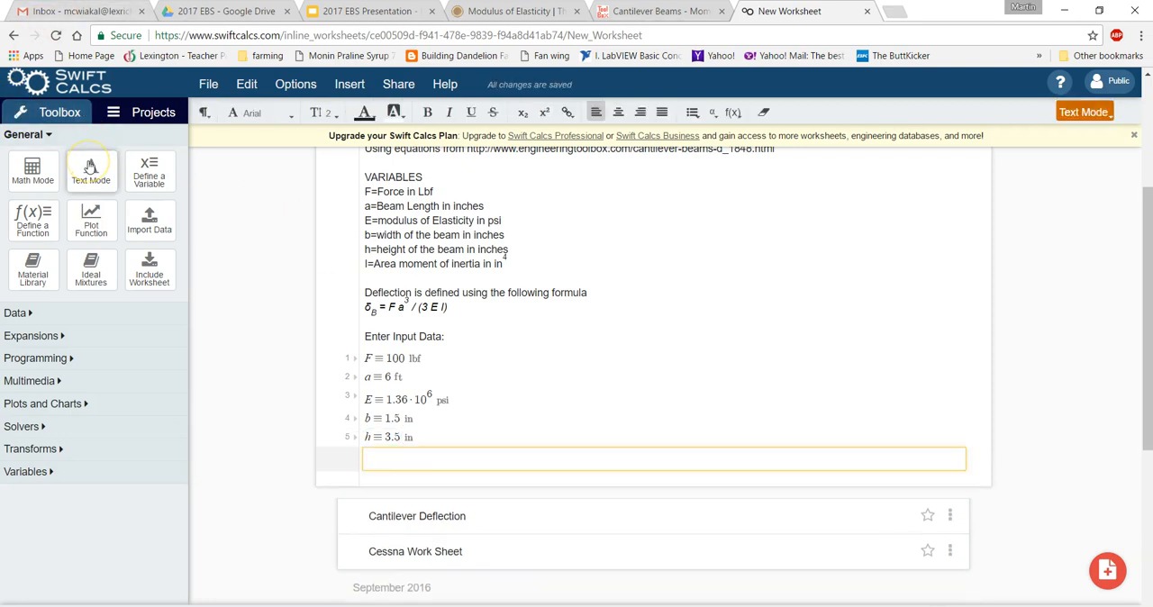
{"action": "type", "text": "Calcu"}
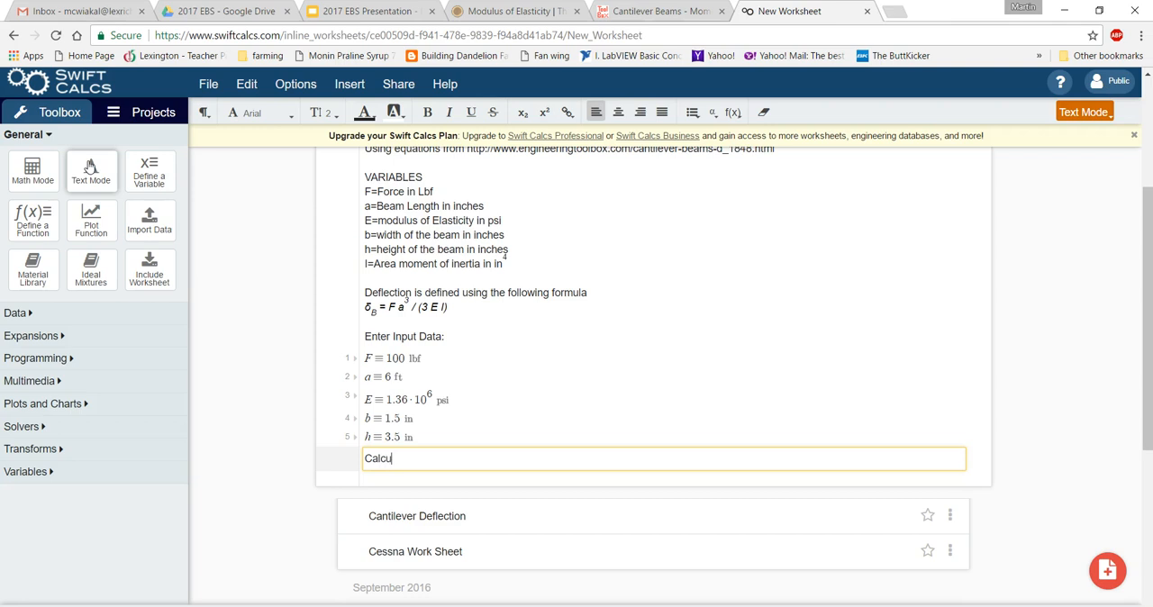
{"action": "type", "text": "late the Area Moment of Iner"}
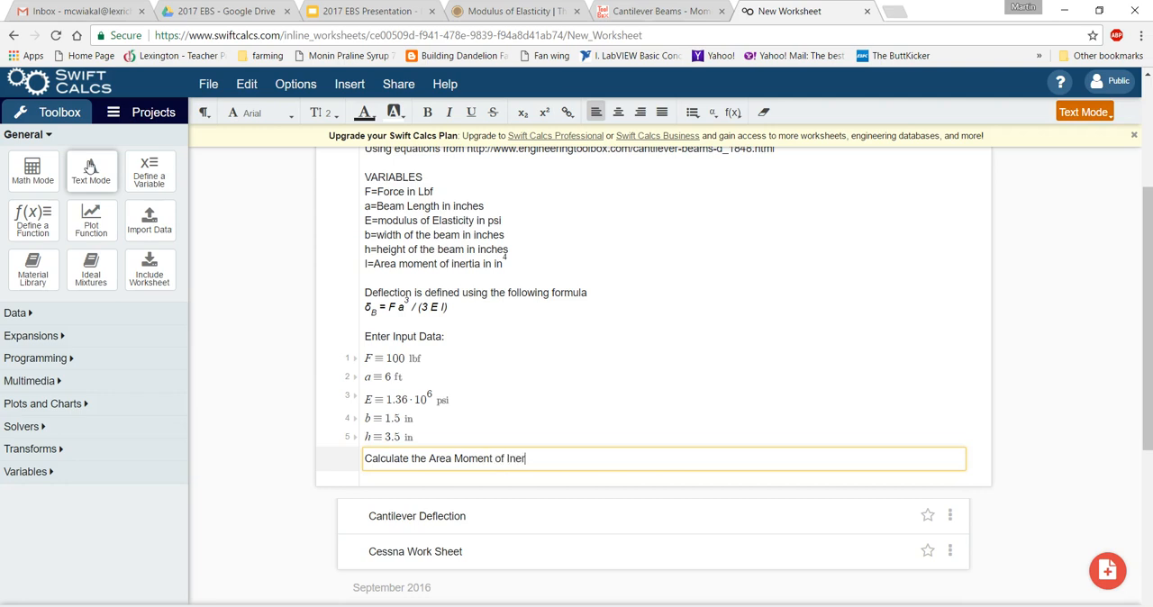
{"action": "type", "text": "tia (I)"}
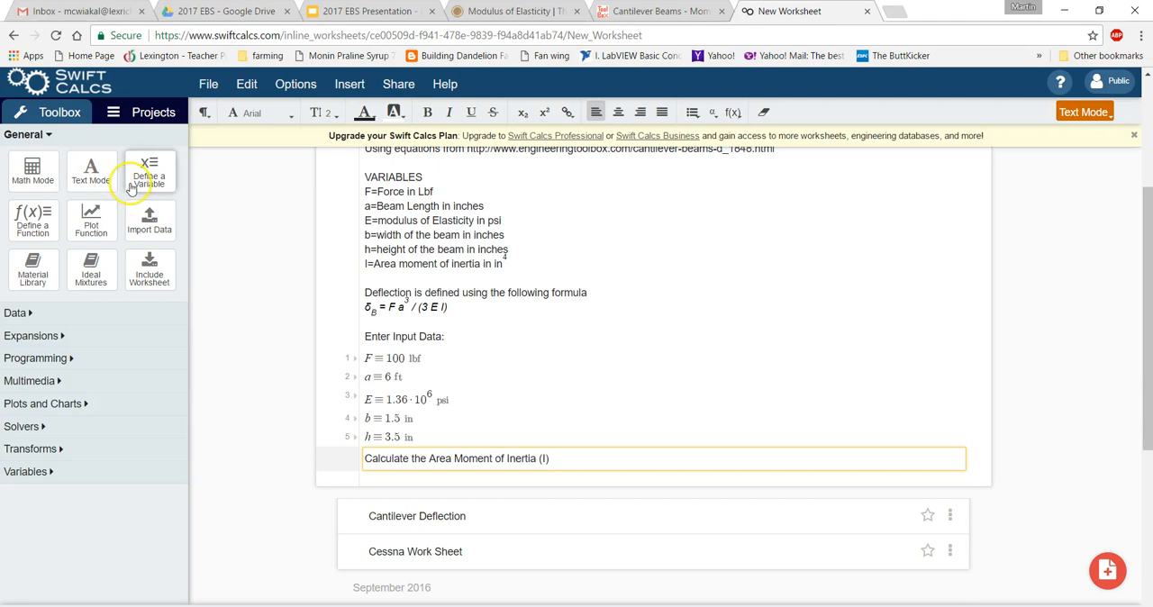
Define I on the sixth math line as b·h^3/12, with only h cubed in the numerator.
{"action": "left_click", "coordinate": [39, 177]}
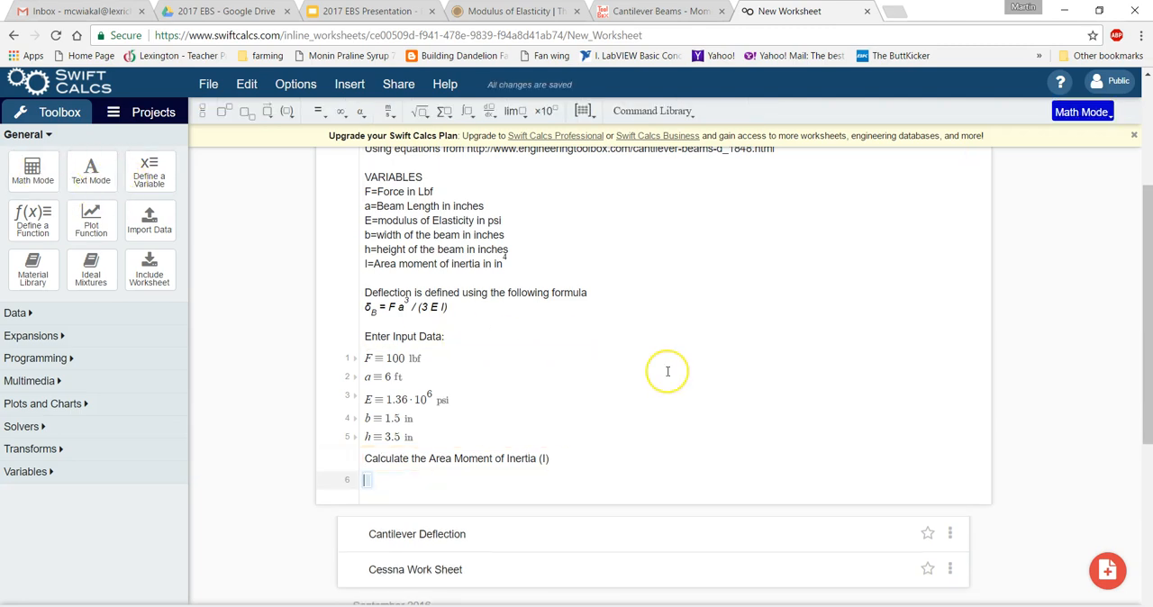
{"action": "type", "text": "I=b*h"}
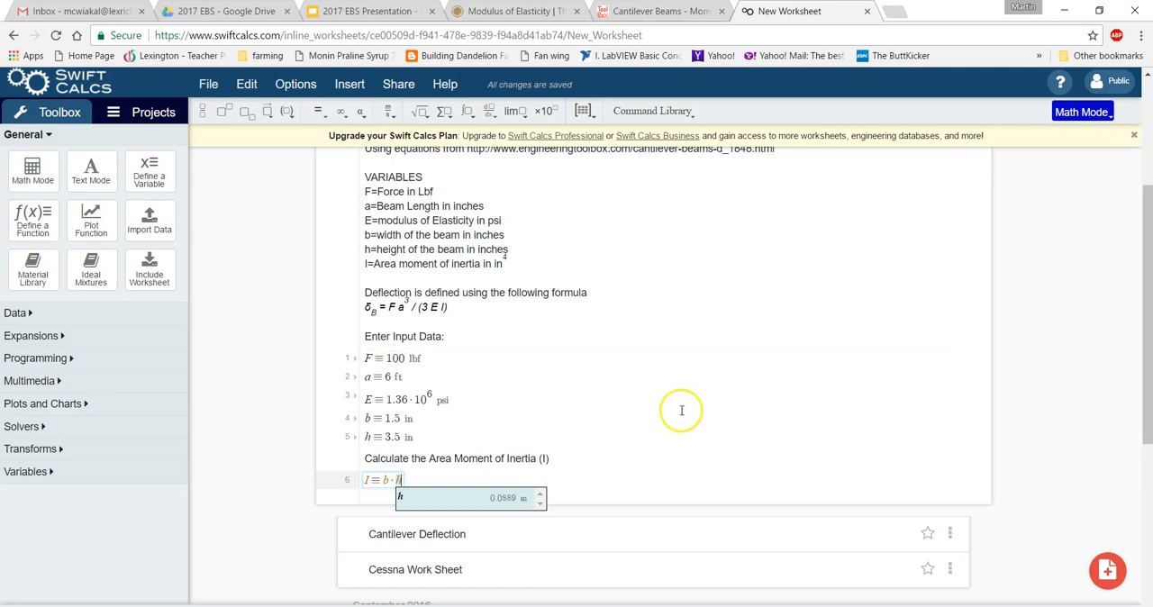
{"action": "left_click_drag", "start_coordinate": [384, 481], "coordinate": [404, 482]}
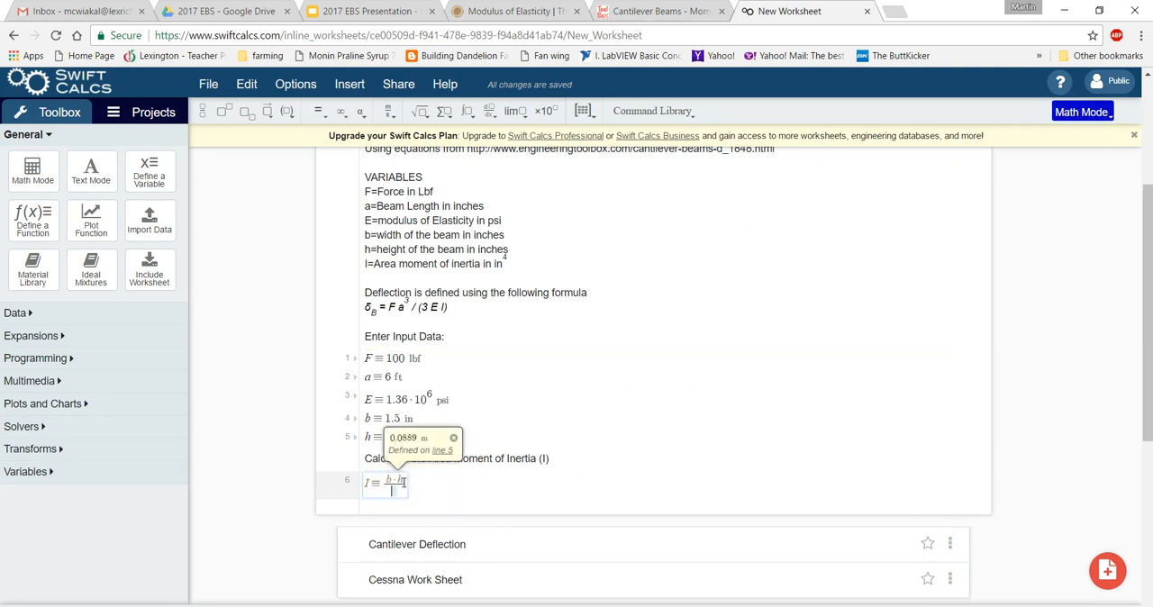
{"action": "type", "text": "/"}
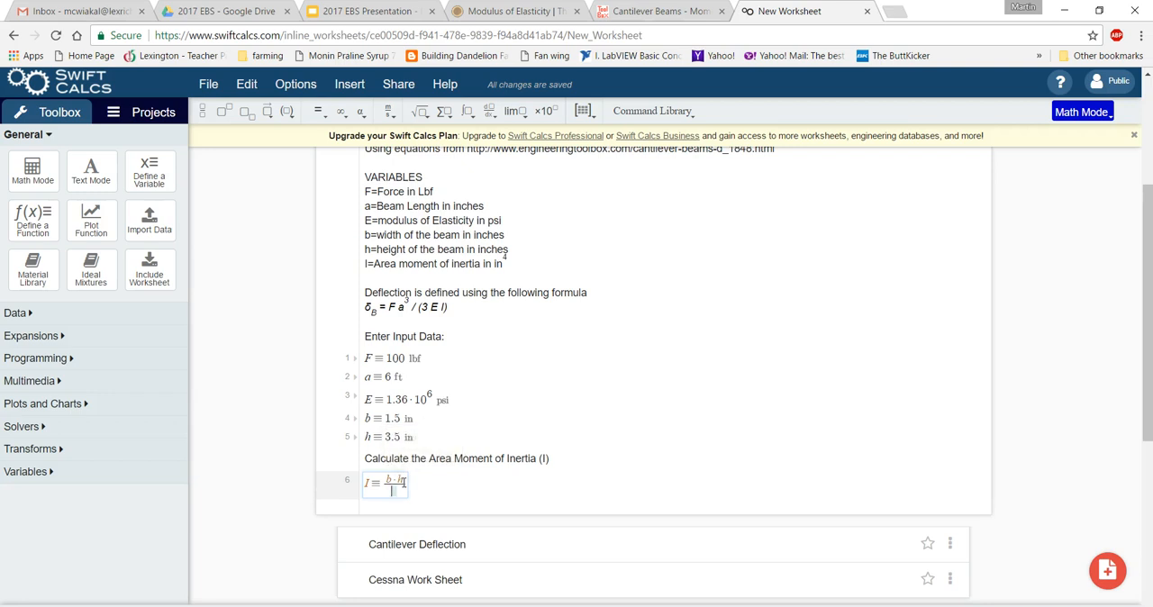
{"action": "type", "text": "12"}
{"action": "left_click", "coordinate": [404, 481]}
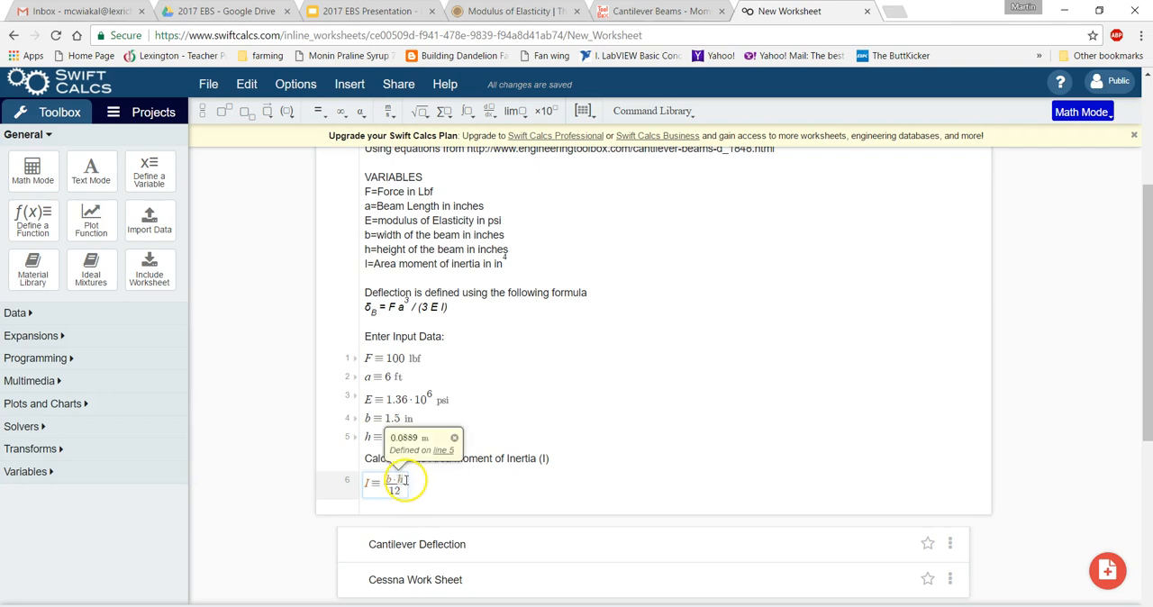
{"action": "left_click", "coordinate": [406, 481]}
{"action": "type", "text": "^"}
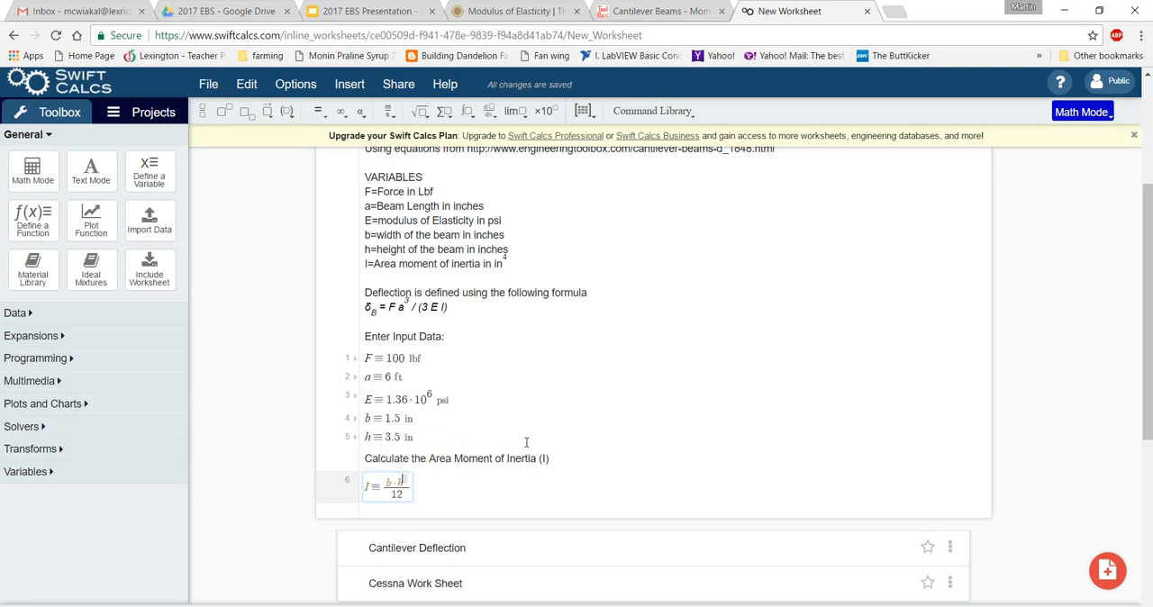
{"action": "type", "text": "3"}
{"action": "left_click", "coordinate": [484, 459]}
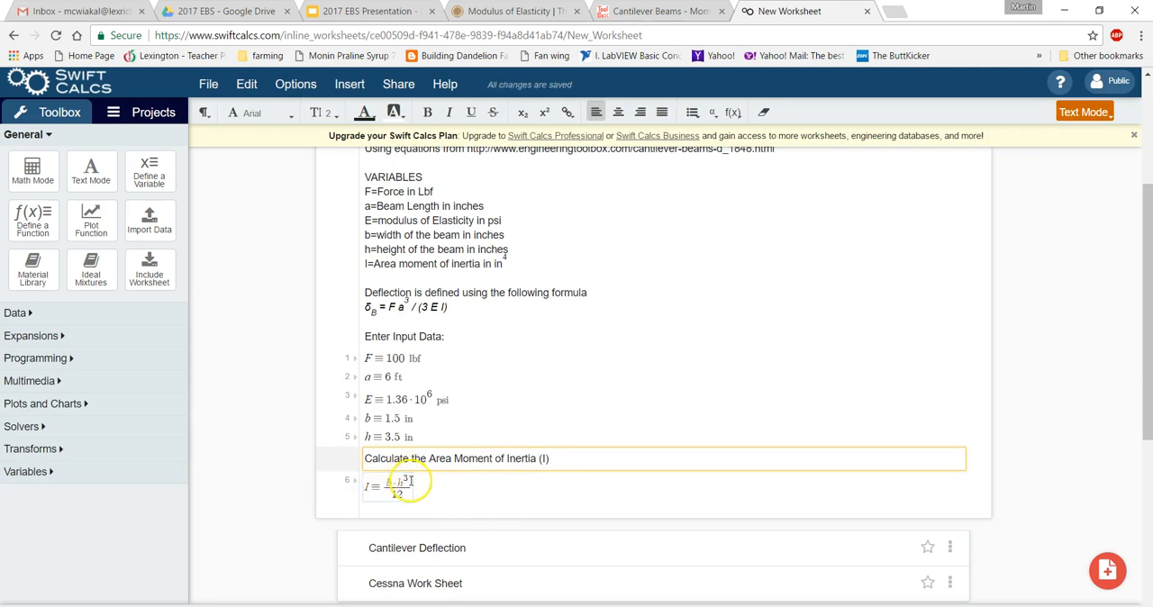
Show the computed result of the moment of inertia line and convert its units to in^4.
{"action": "left_click", "coordinate": [465, 494]}
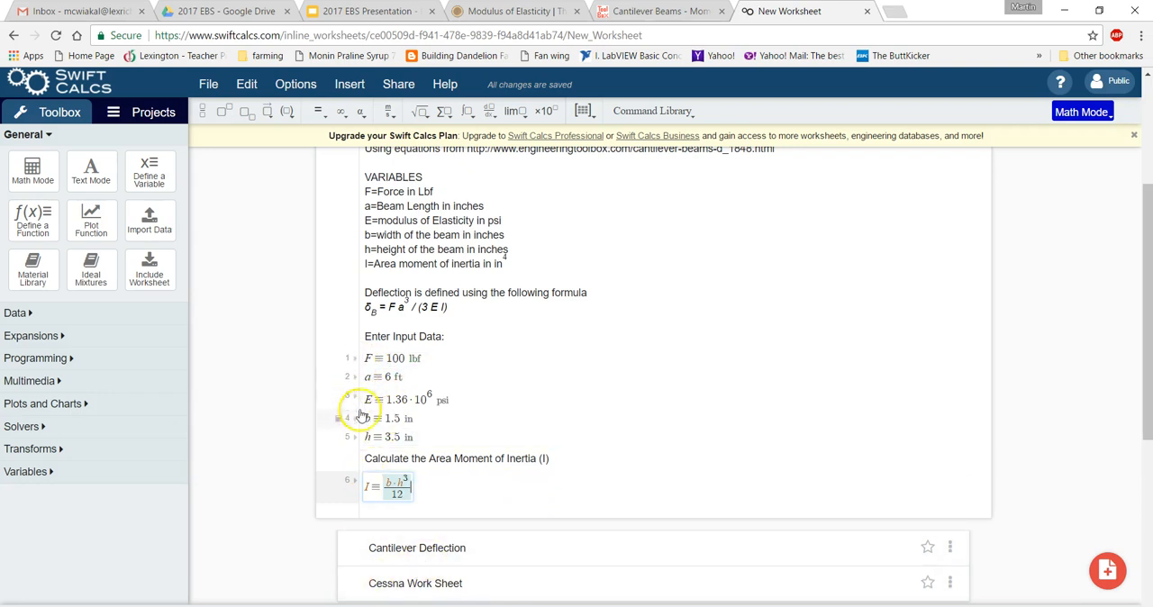
{"action": "left_click", "coordinate": [354, 484]}
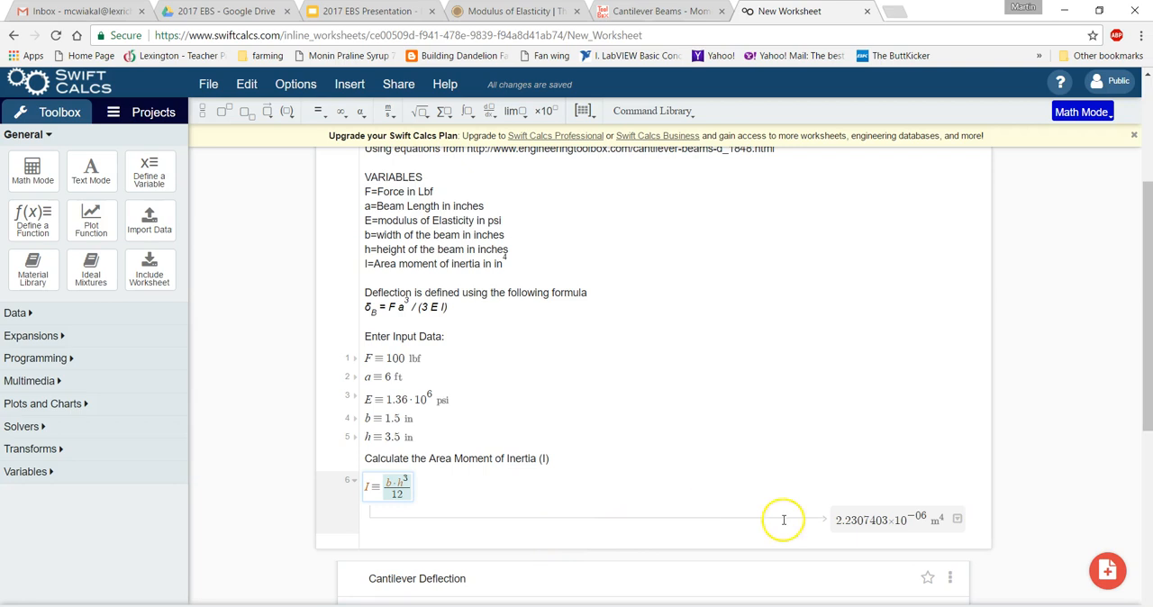
{"action": "left_click", "coordinate": [902, 521]}
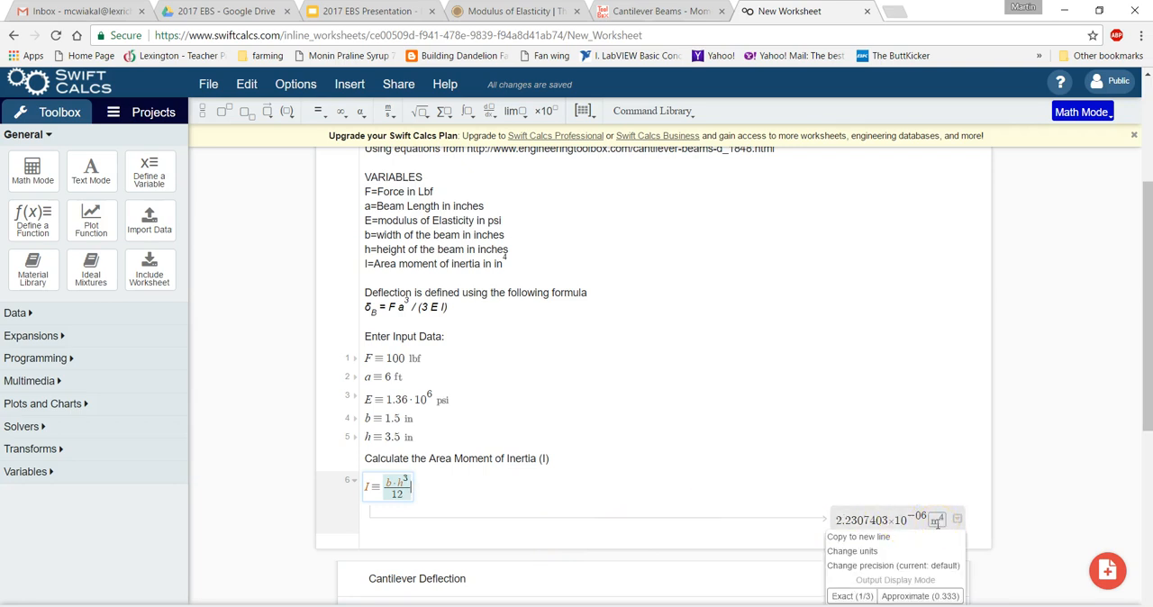
{"action": "left_click", "coordinate": [871, 558]}
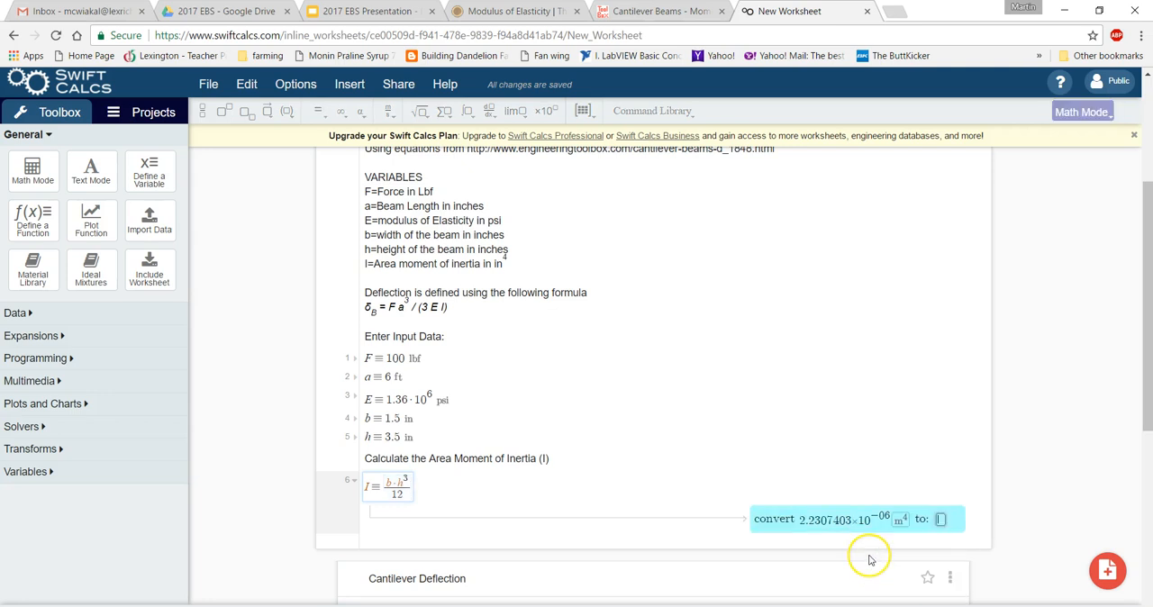
{"action": "type", "text": "in^4"}
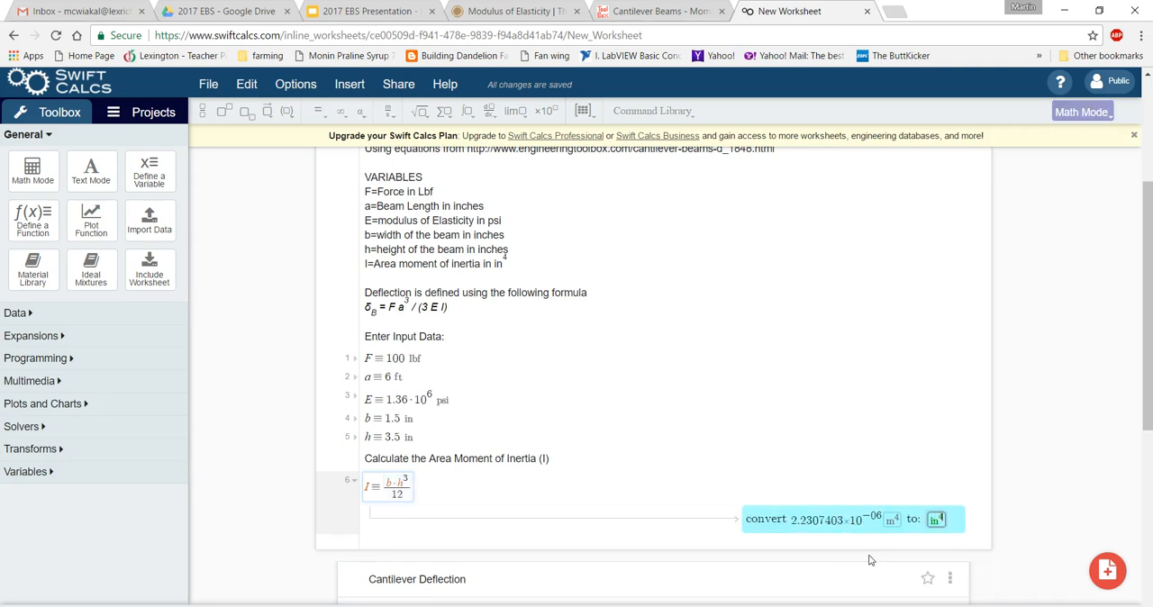
{"action": "key", "text": "Return"}
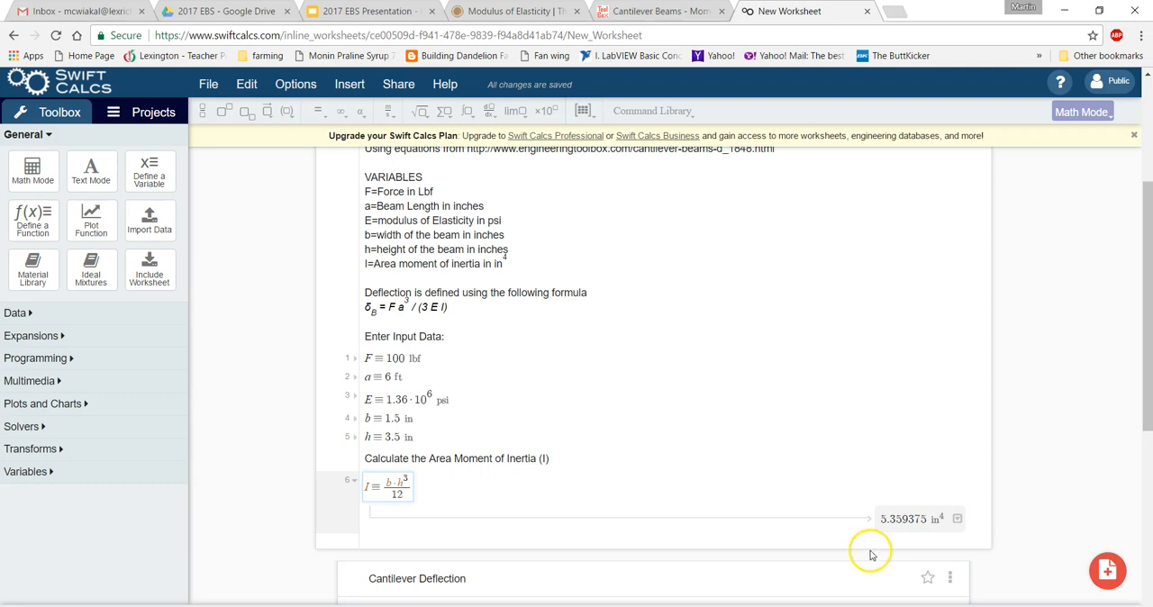
Add a text line below the moment of inertia result reading "Calculate the Deflection using the formula above,".
{"action": "left_click", "coordinate": [458, 307]}
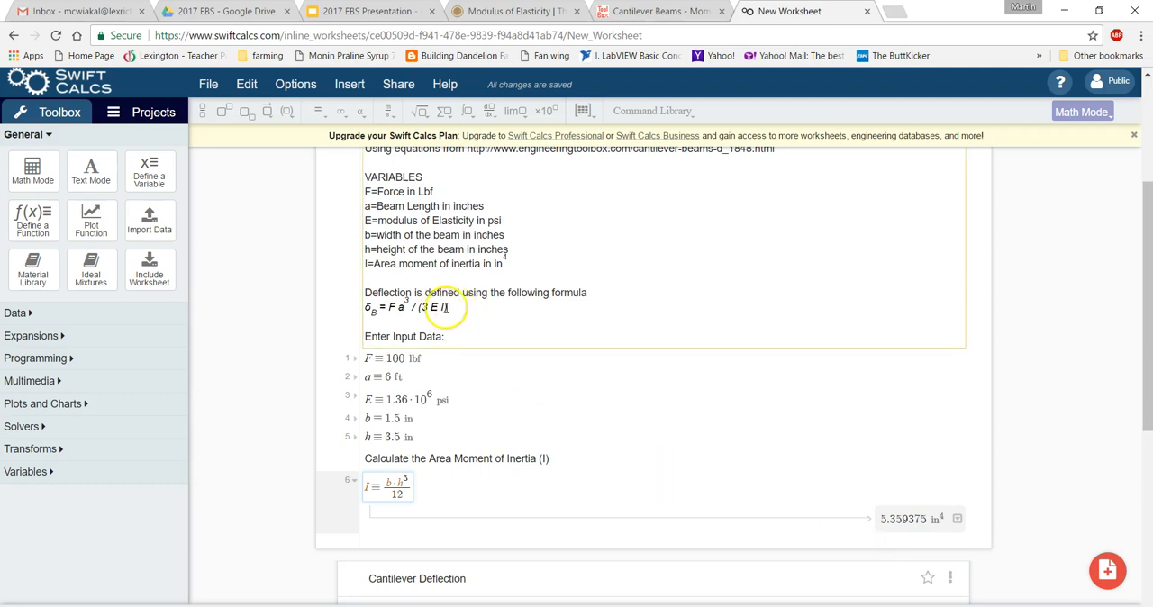
{"action": "left_click", "coordinate": [91, 173]}
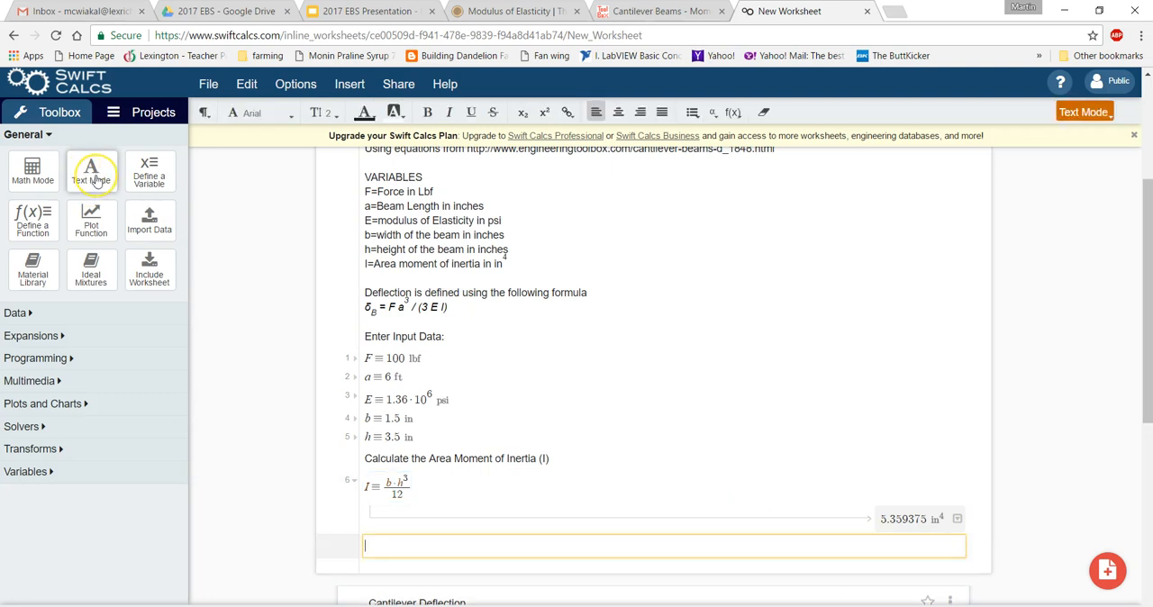
{"action": "type", "text": "Calculate the "}
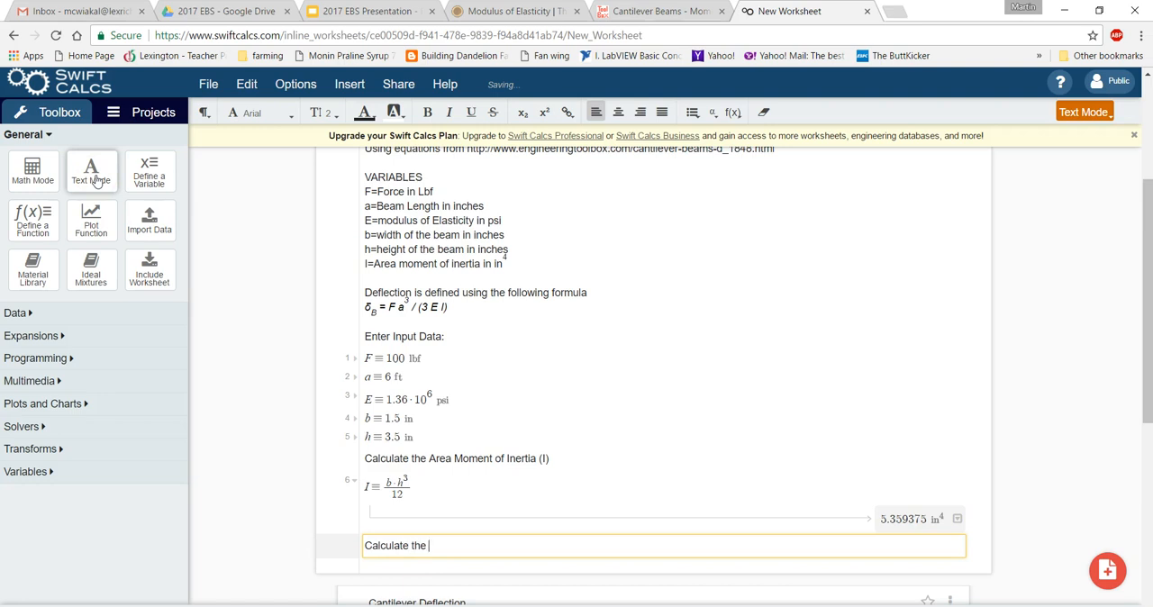
{"action": "type", "text": "Deflection using the formula above"}
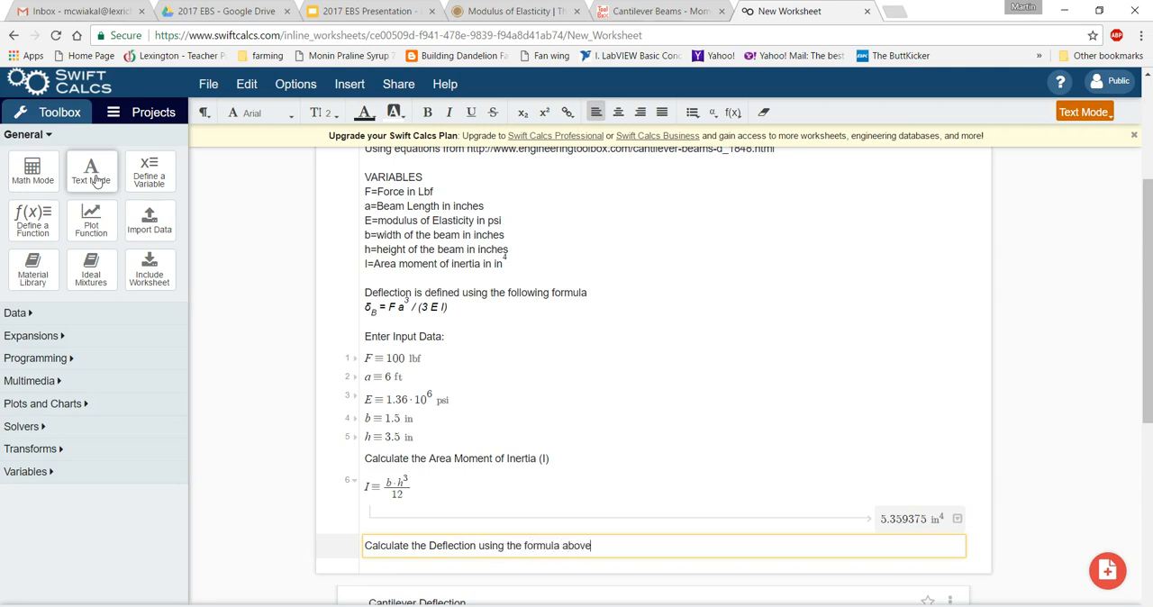
{"action": "type", "text": ","}
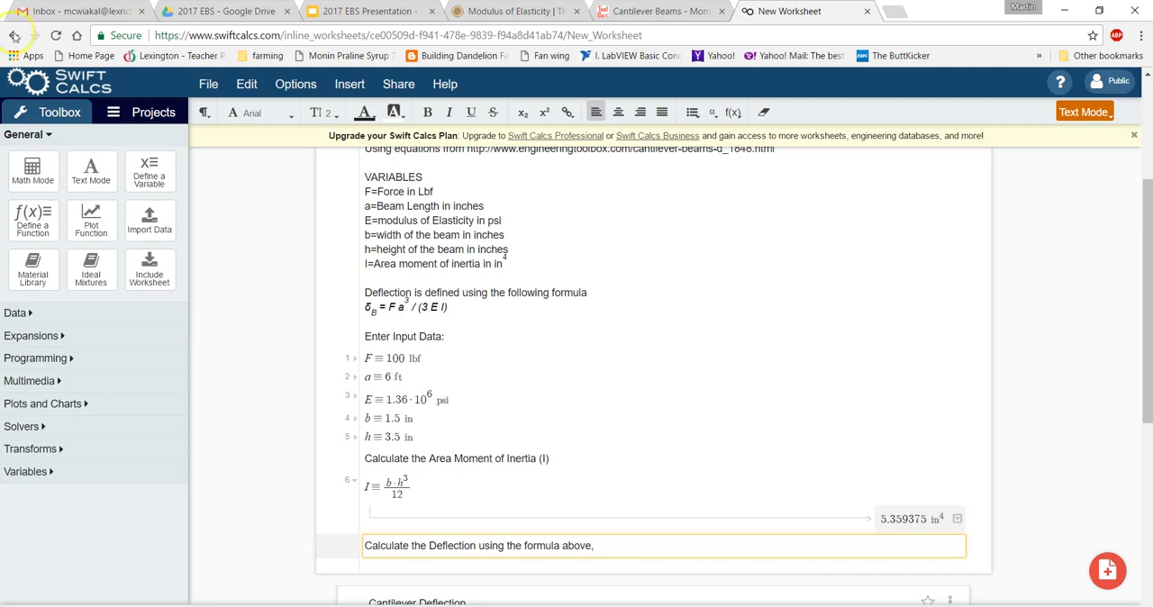
Start a seventh math line below the deflection text with the Greek letter δ.
{"action": "left_click", "coordinate": [227, 200]}
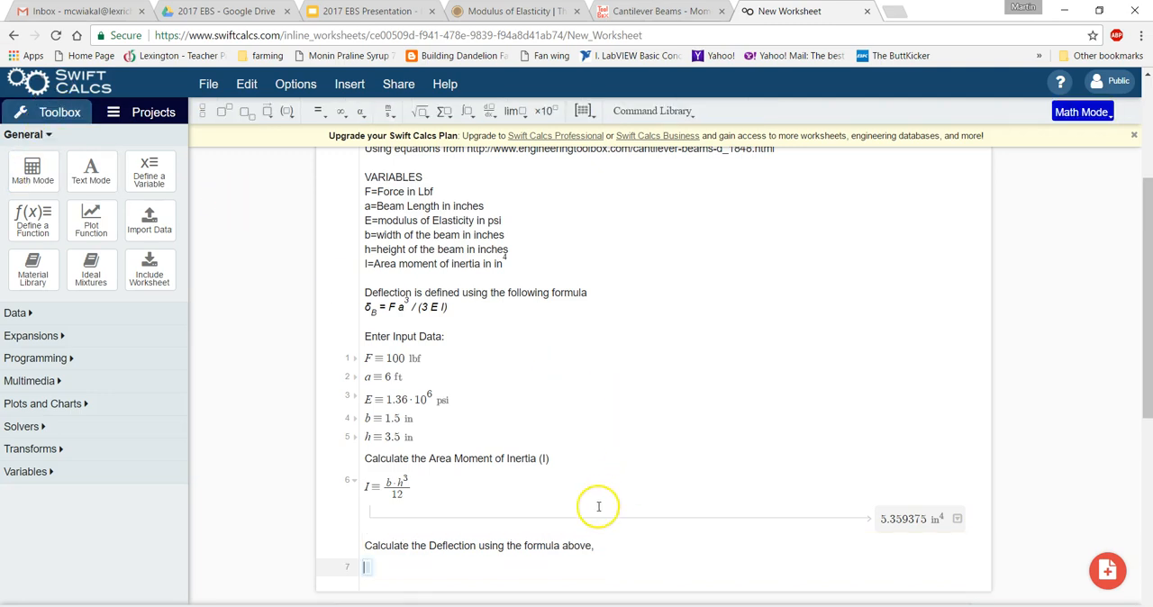
{"action": "left_click", "coordinate": [362, 112]}
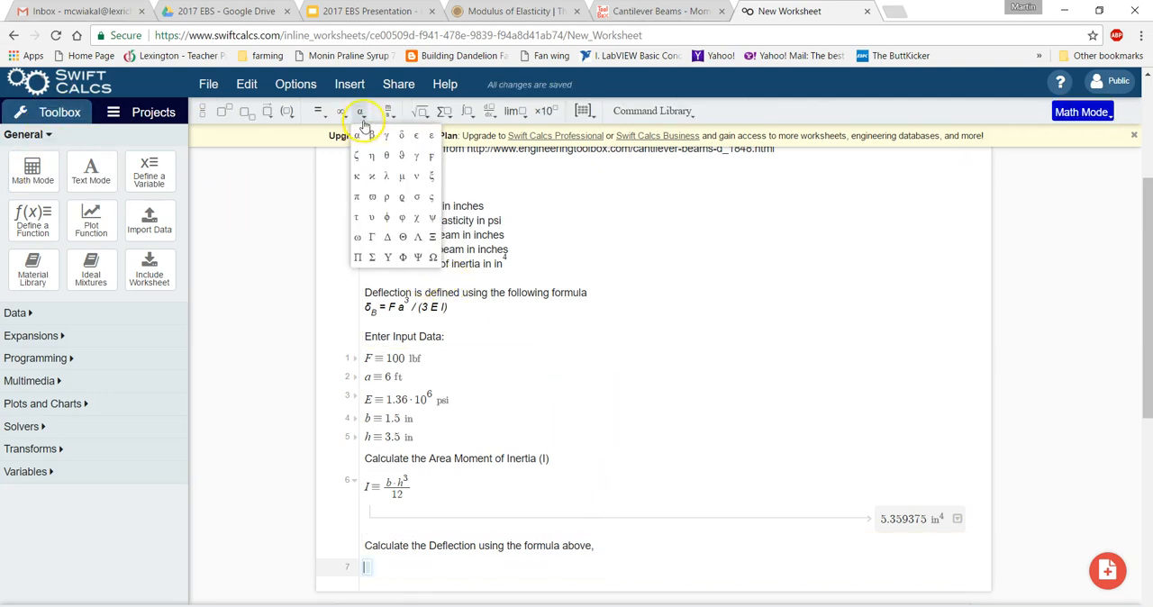
{"action": "left_click", "coordinate": [365, 118]}
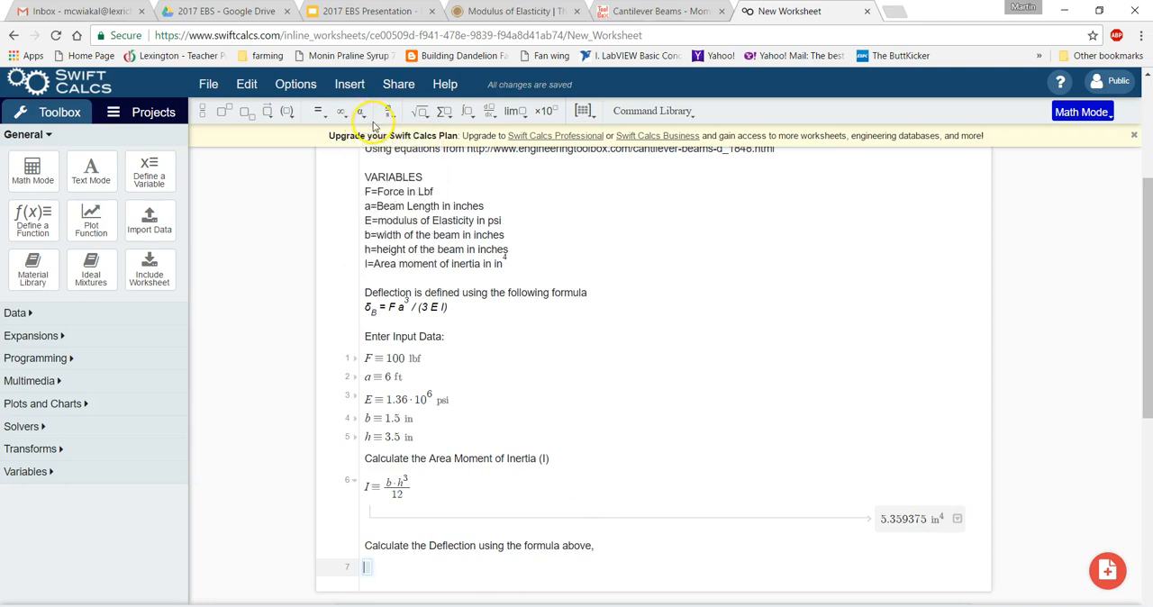
{"action": "left_click", "coordinate": [368, 120]}
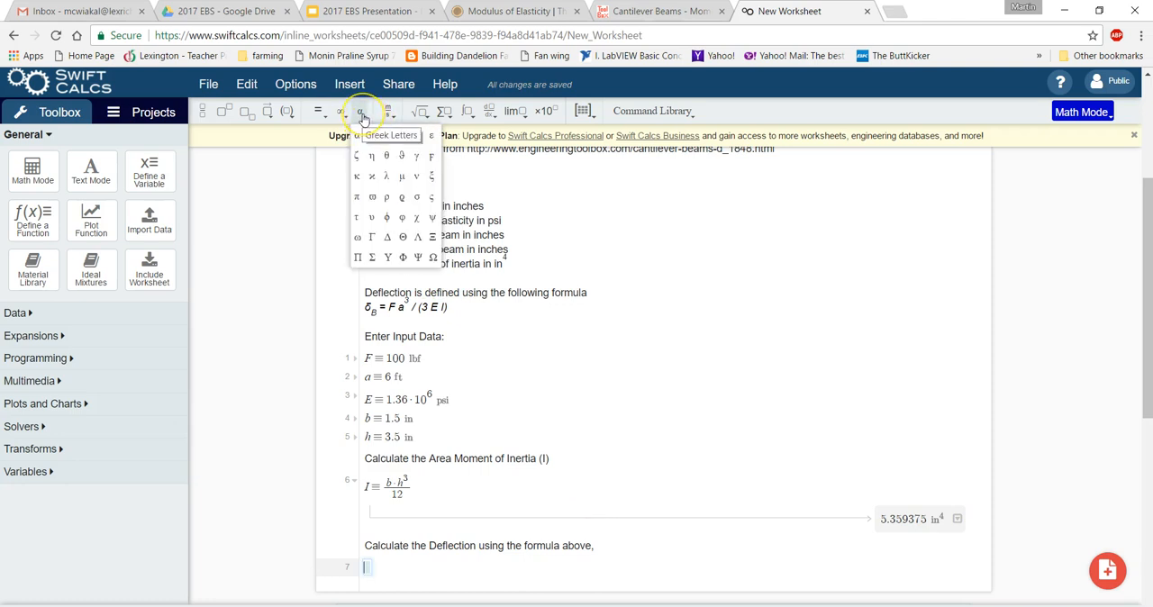
{"action": "left_click", "coordinate": [371, 120]}
{"action": "left_click", "coordinate": [370, 121]}
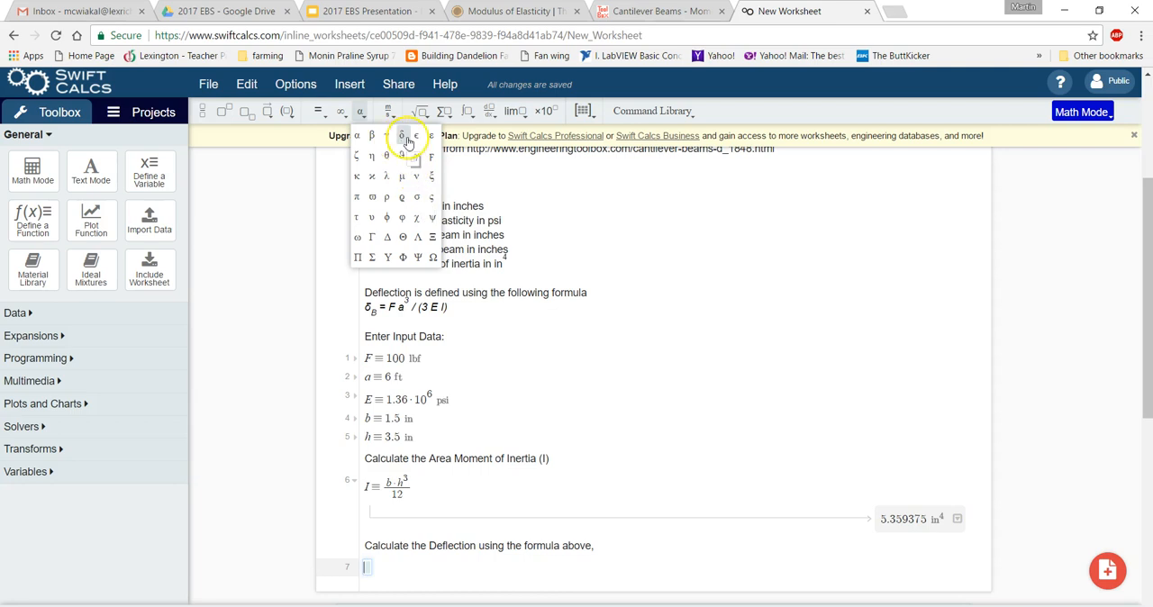
{"action": "left_click", "coordinate": [405, 138]}
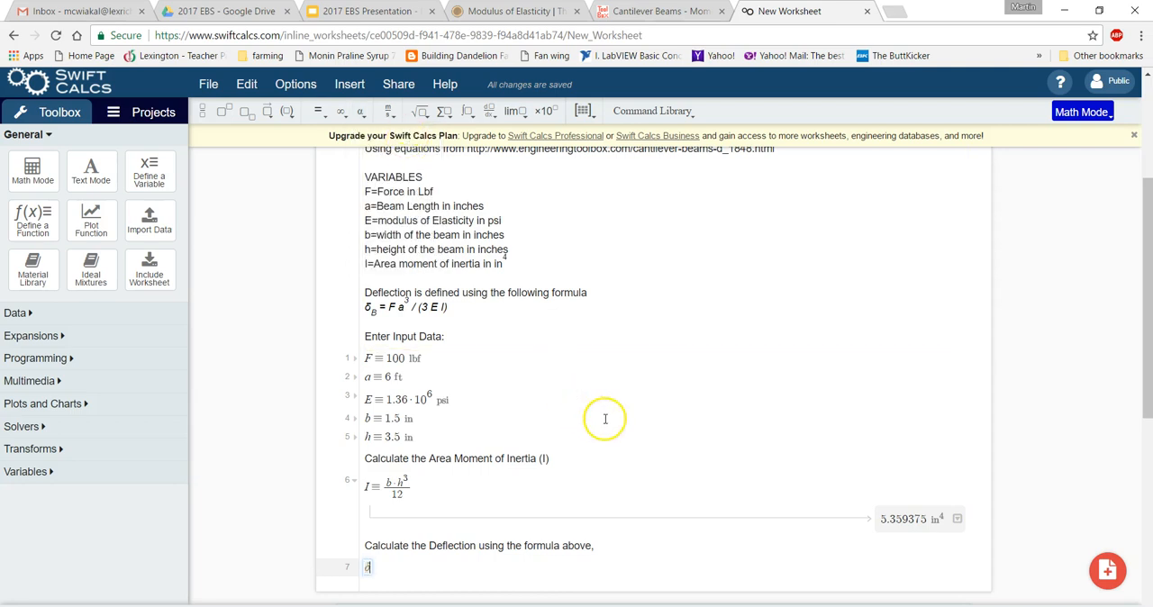
Complete the definition of δ on the seventh math line as F·a^3 divided by 3·E·I.
{"action": "type", "text": "=F*"}
{"action": "type", "text": "a"}
{"action": "type", "text": "^3"}
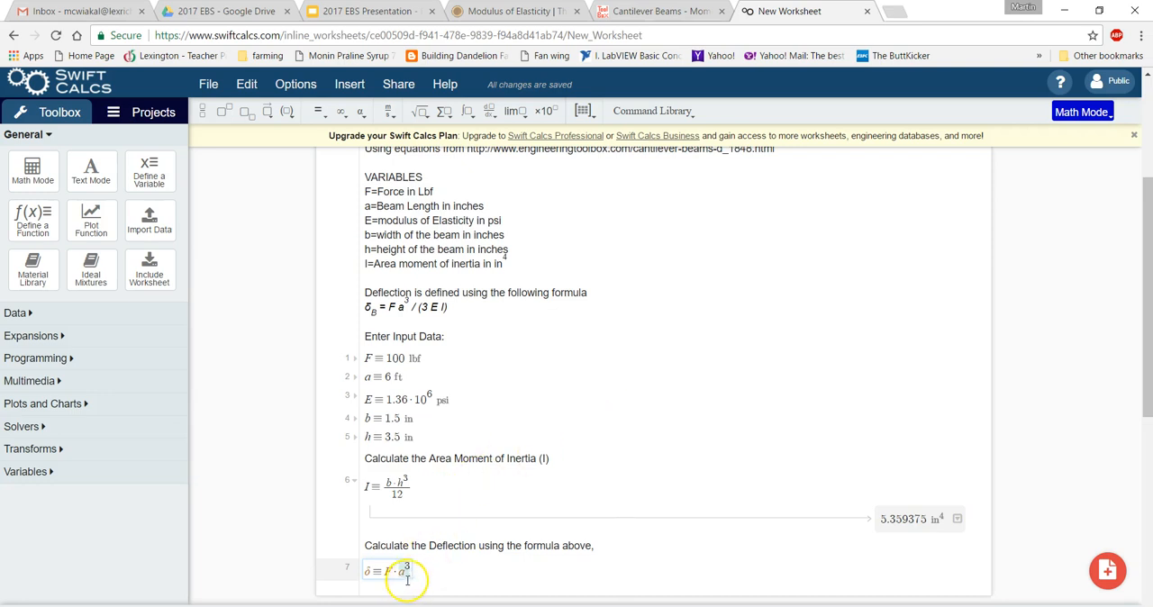
{"action": "left_click_drag", "start_coordinate": [385, 573], "coordinate": [414, 573]}
{"action": "type", "text": "/"}
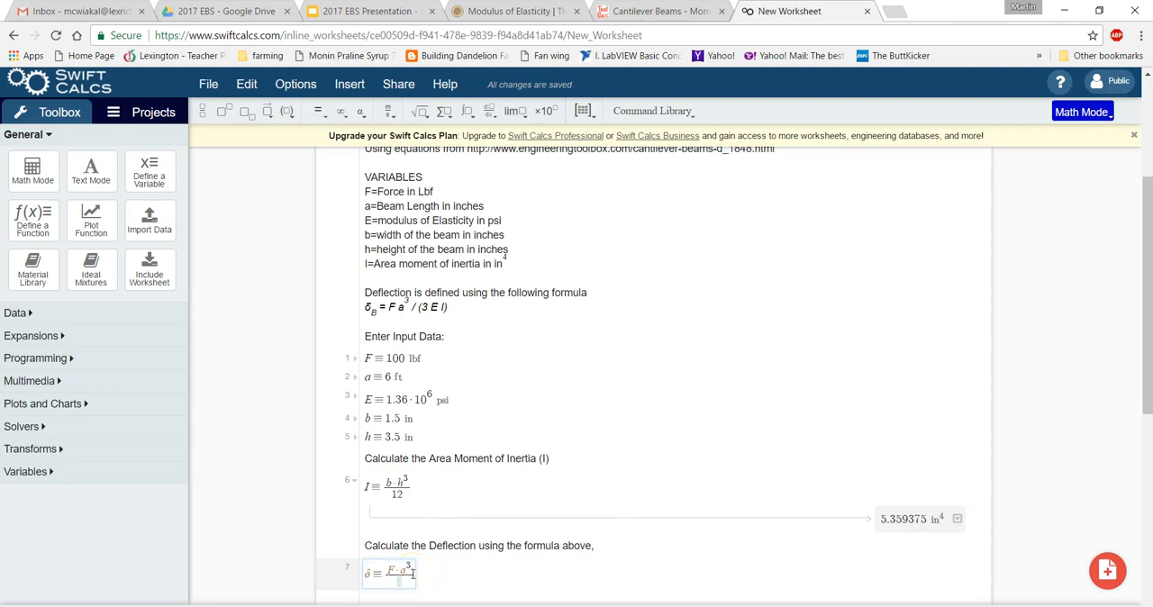
{"action": "type", "text": "3*E*I"}
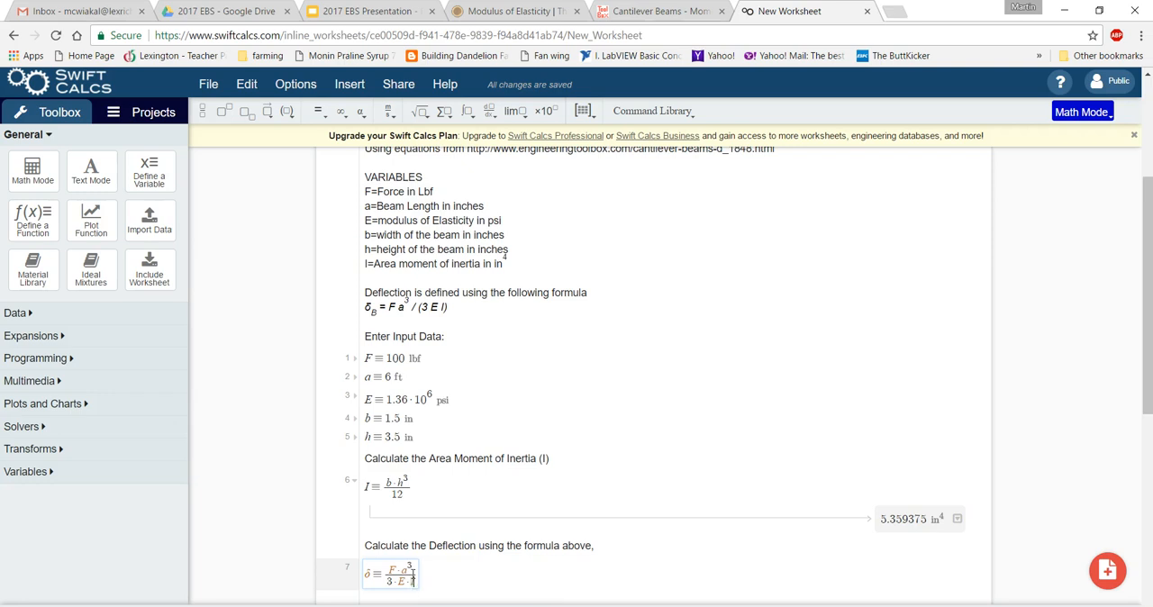
{"action": "left_click", "coordinate": [560, 591]}
Show the computed result of the deflection line δ and convert its units to in.
{"action": "scroll", "coordinate": [549, 579], "scroll_direction": "down", "scroll_amount": 1}
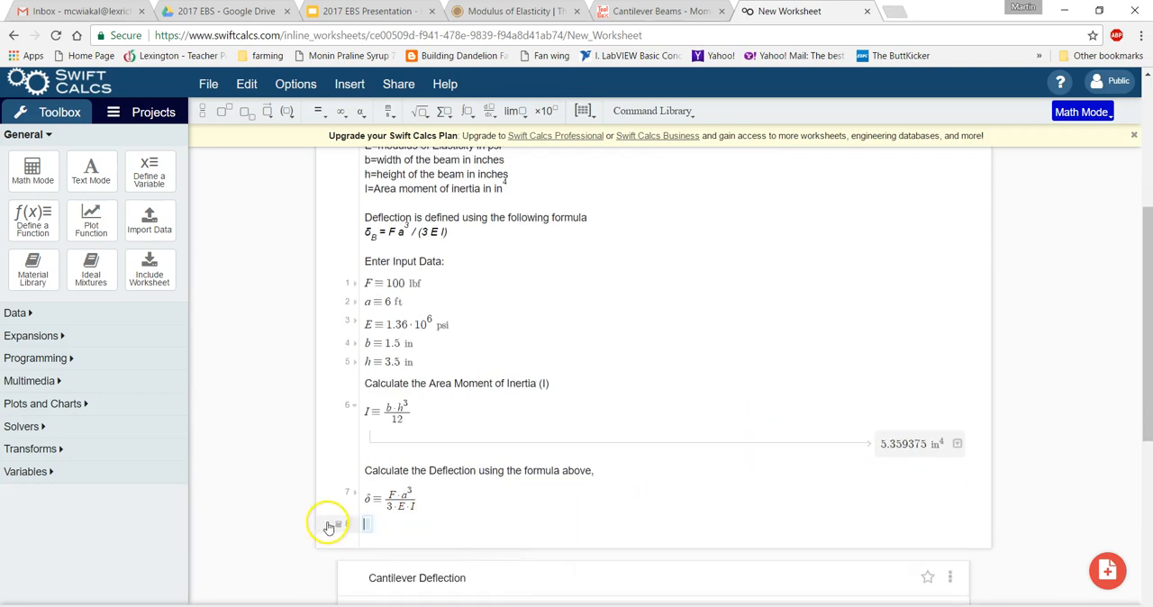
{"action": "left_click", "coordinate": [356, 495]}
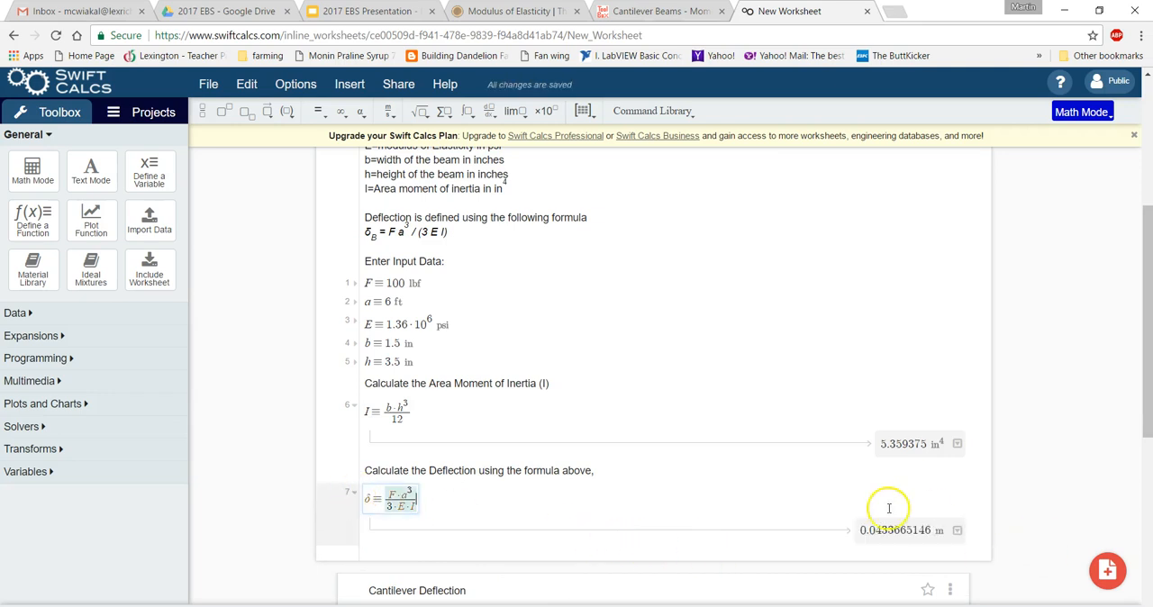
{"action": "left_click", "coordinate": [938, 529]}
{"action": "left_click", "coordinate": [938, 530]}
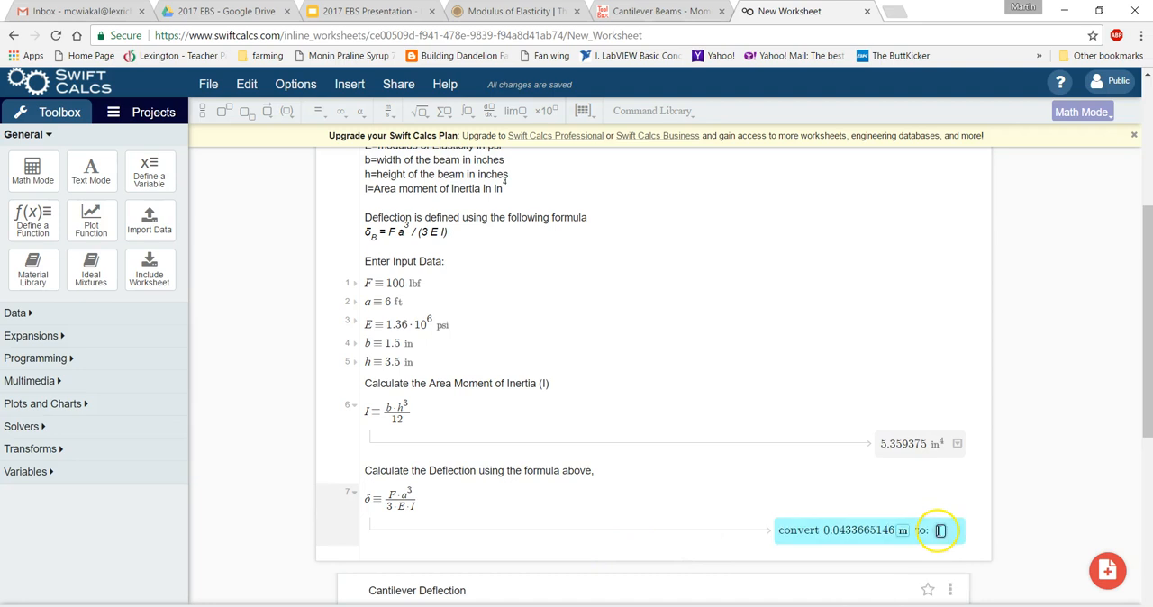
{"action": "type", "text": "in"}
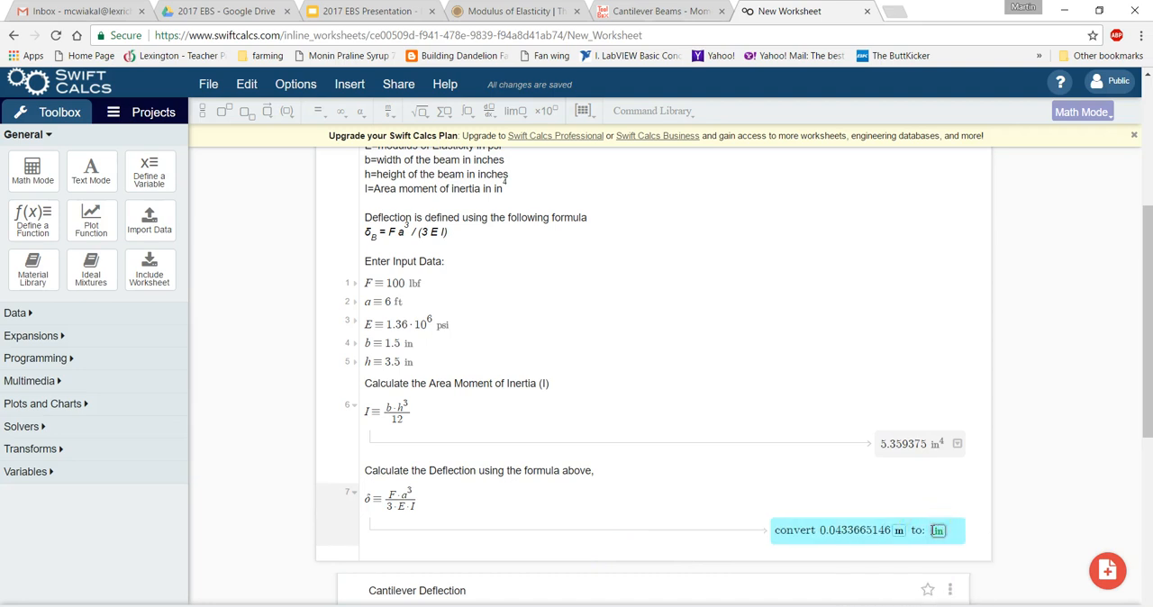
{"action": "key", "text": "Return"}
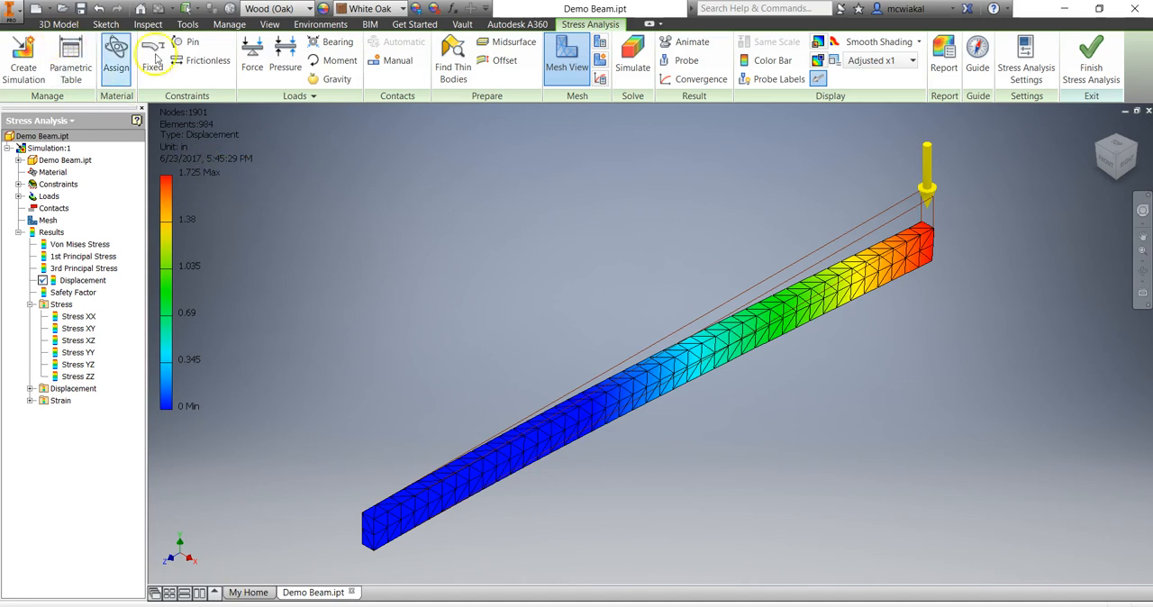
In the Inventor stress analysis, check the Young's modulus of the beam's Wood (Oak) material, and close the material windows.
{"action": "left_click", "coordinate": [119, 59]}
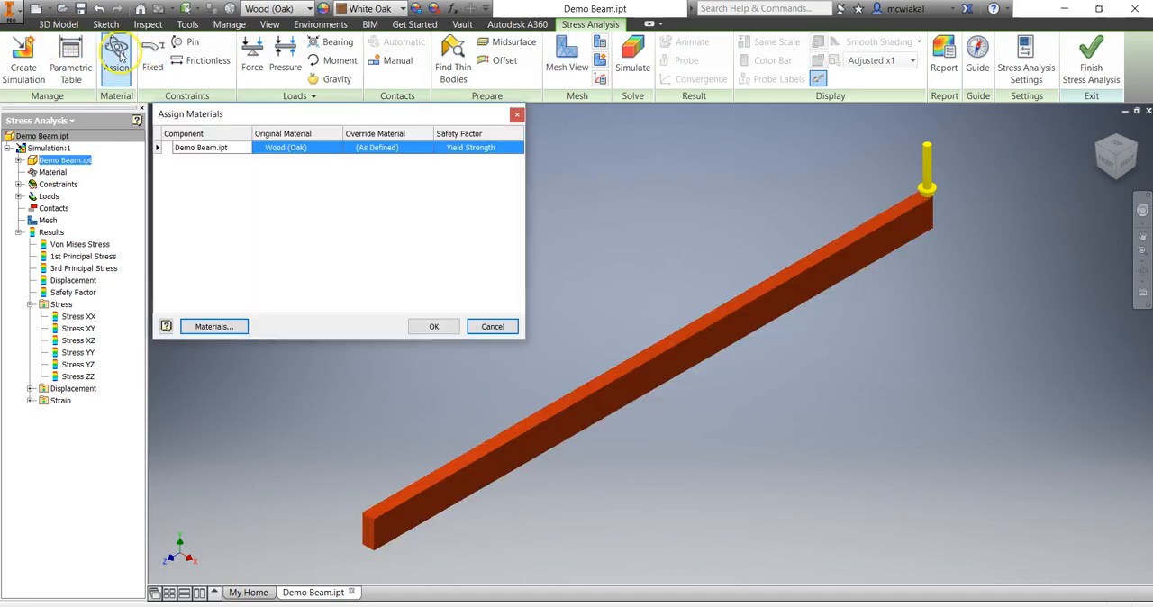
{"action": "left_click", "coordinate": [300, 151]}
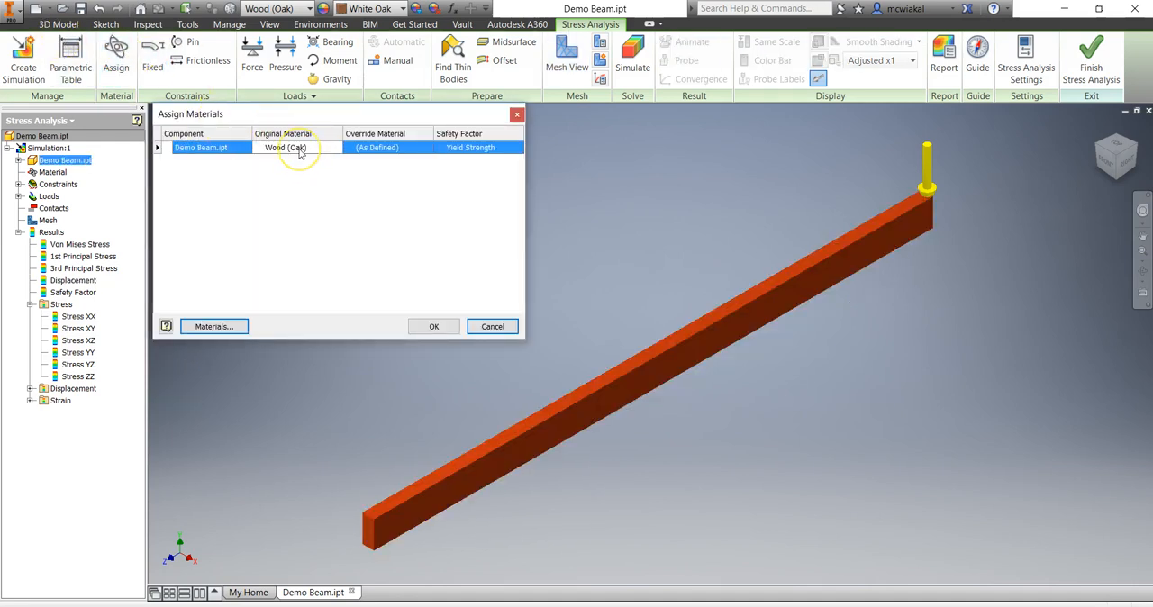
{"action": "left_click", "coordinate": [227, 148]}
{"action": "left_click", "coordinate": [227, 326]}
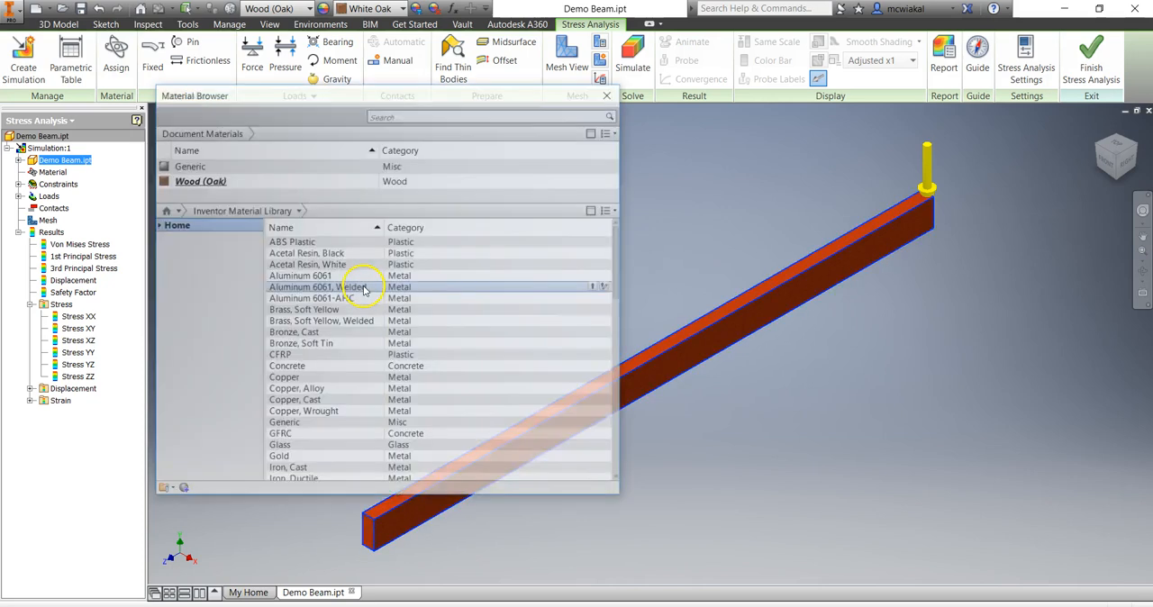
{"action": "double_click", "coordinate": [351, 182]}
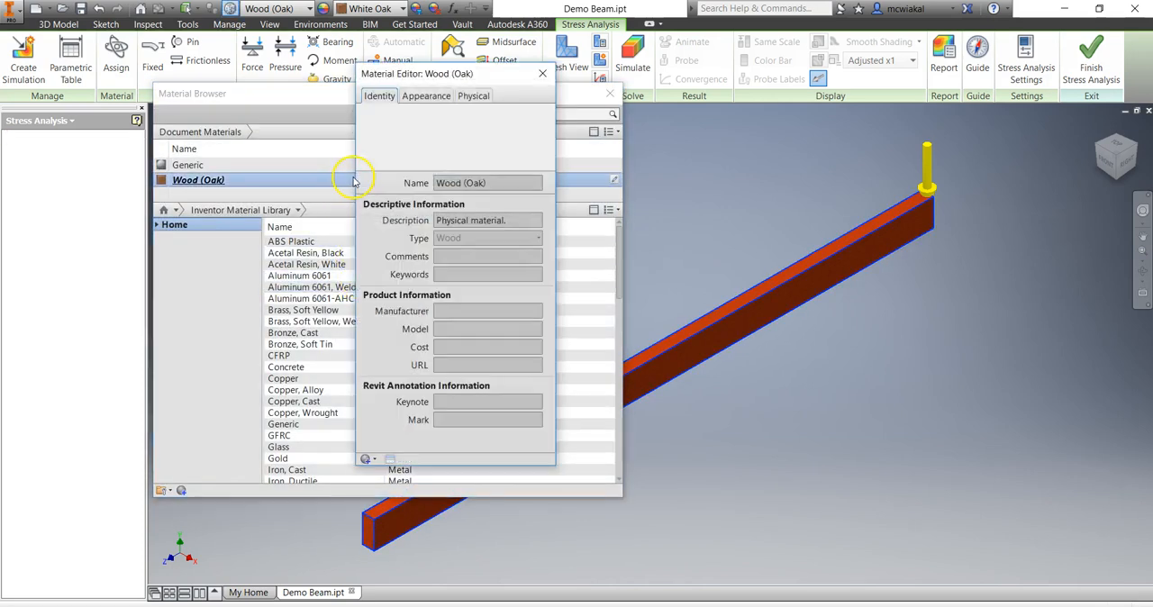
{"action": "left_click", "coordinate": [476, 97]}
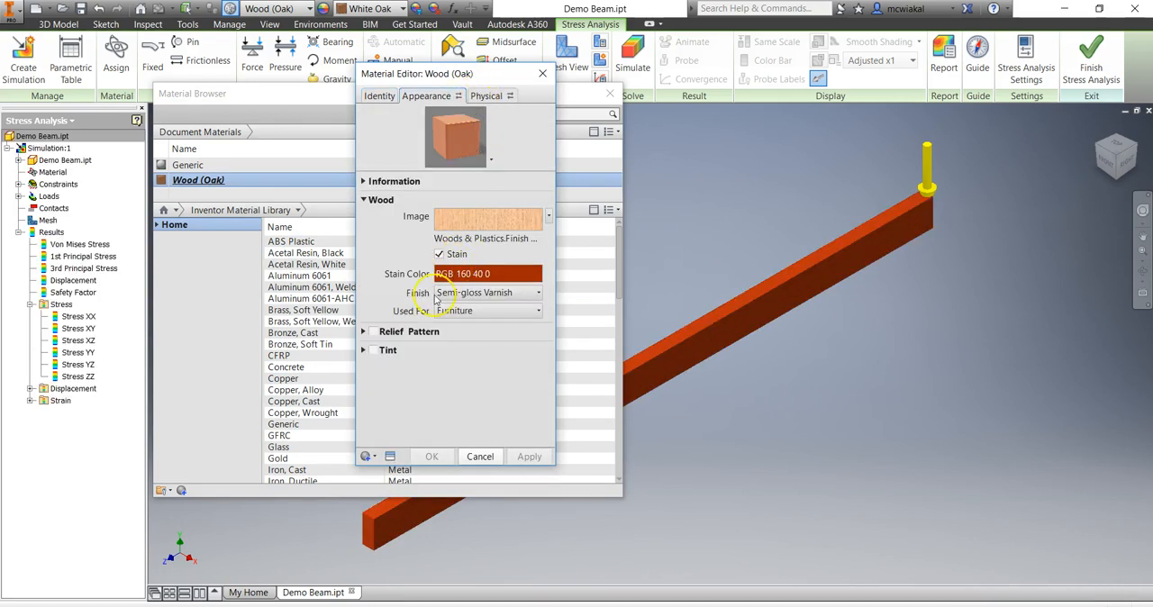
{"action": "left_click", "coordinate": [503, 96]}
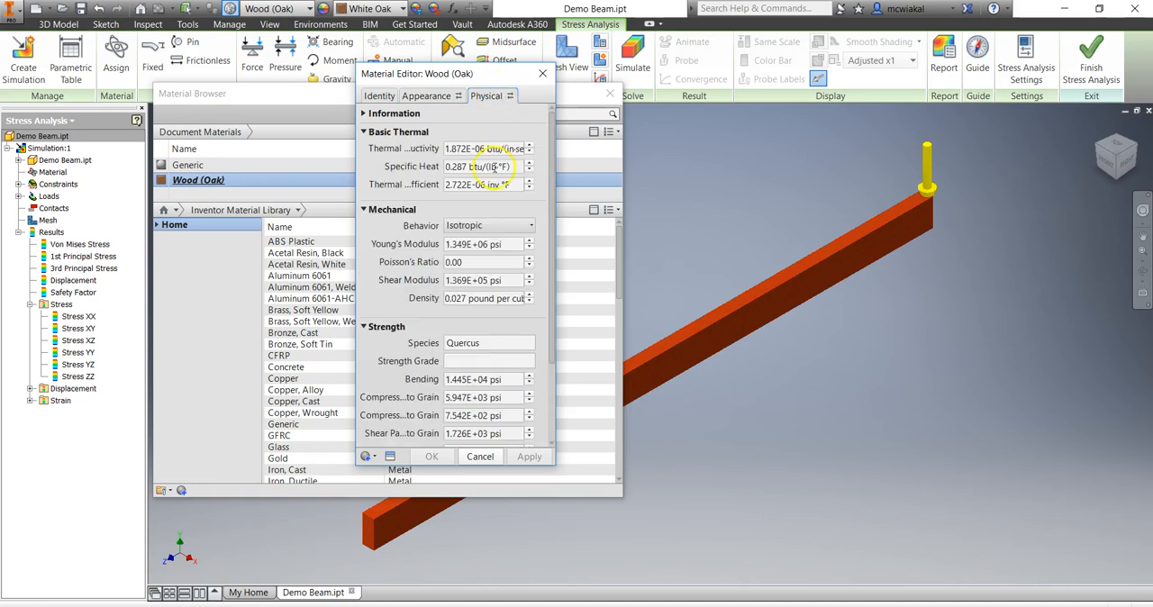
{"action": "left_click", "coordinate": [463, 247]}
{"action": "left_click", "coordinate": [542, 73]}
{"action": "left_click", "coordinate": [610, 93]}
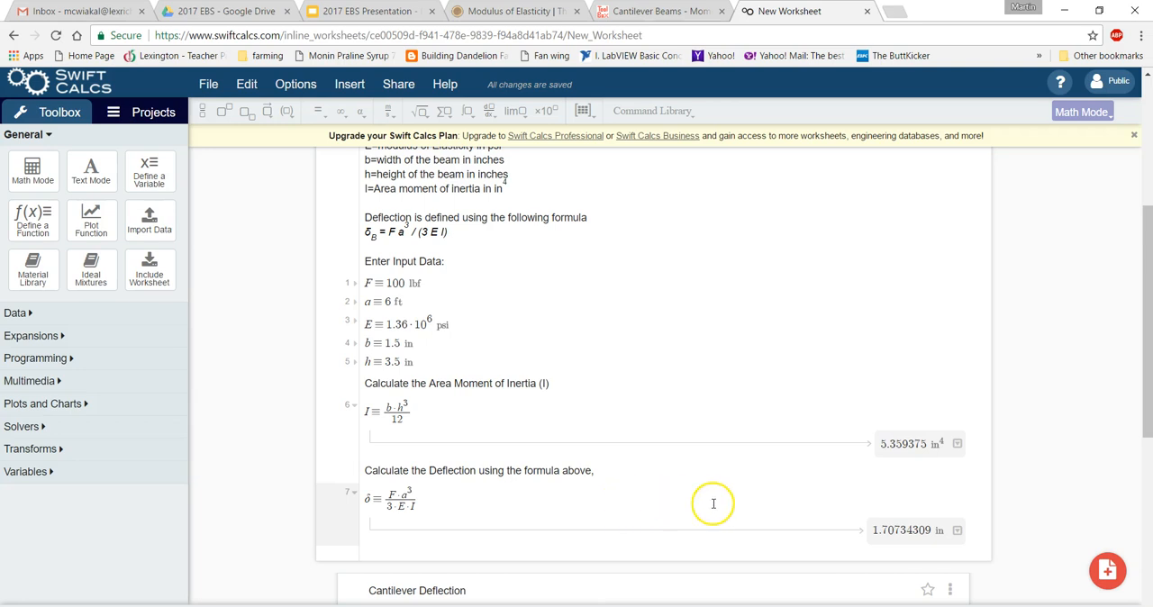
In the Swift Calcs worksheet, change the unit of the force input F to N and remove the extra blank line.
{"action": "left_click", "coordinate": [917, 533]}
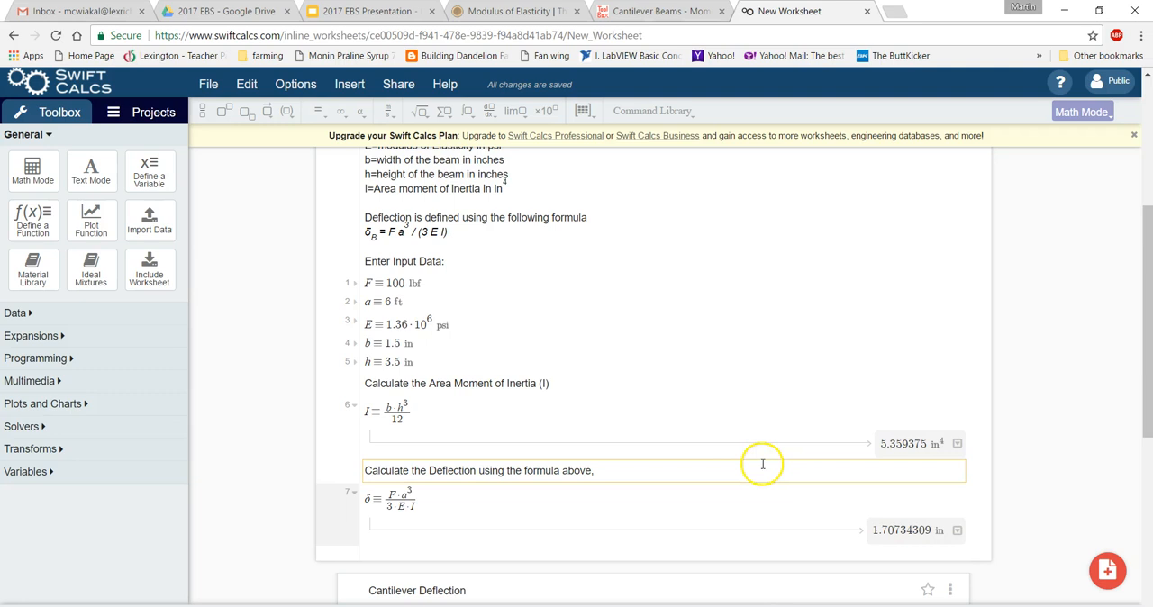
{"action": "left_click", "coordinate": [919, 441]}
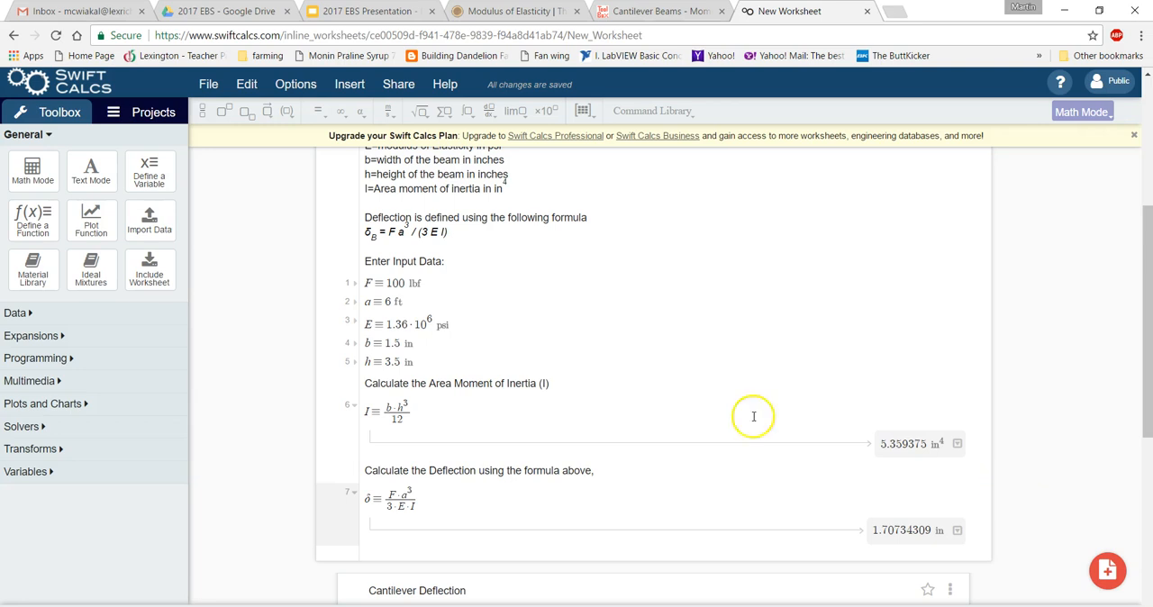
{"action": "left_click", "coordinate": [426, 282]}
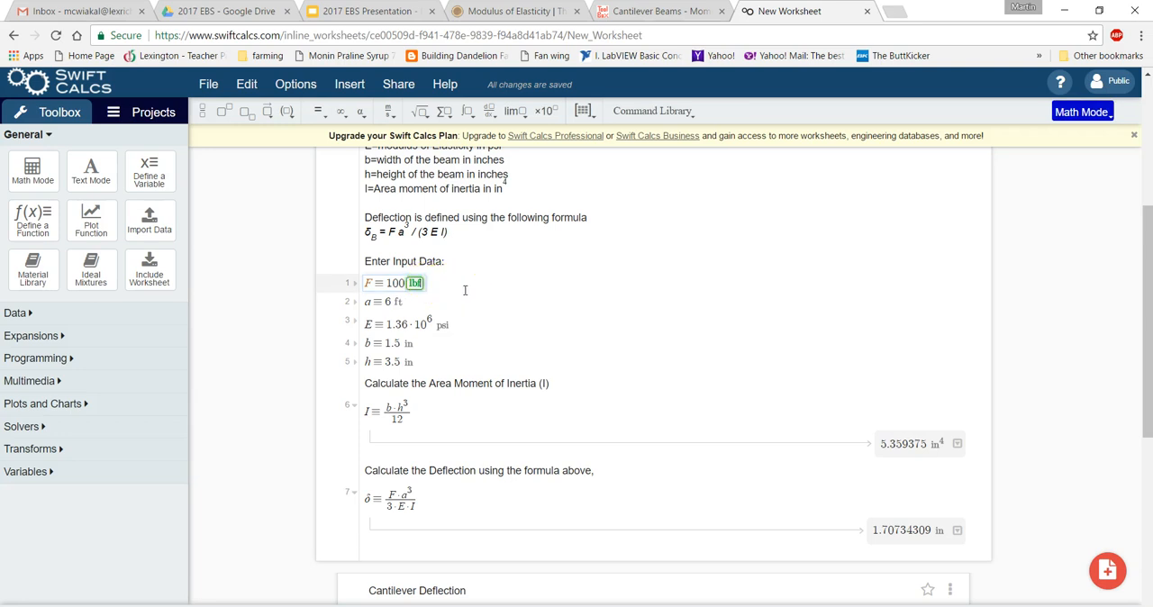
{"action": "key", "text": "BackSpace"}
{"action": "key", "text": "BackSpace"}
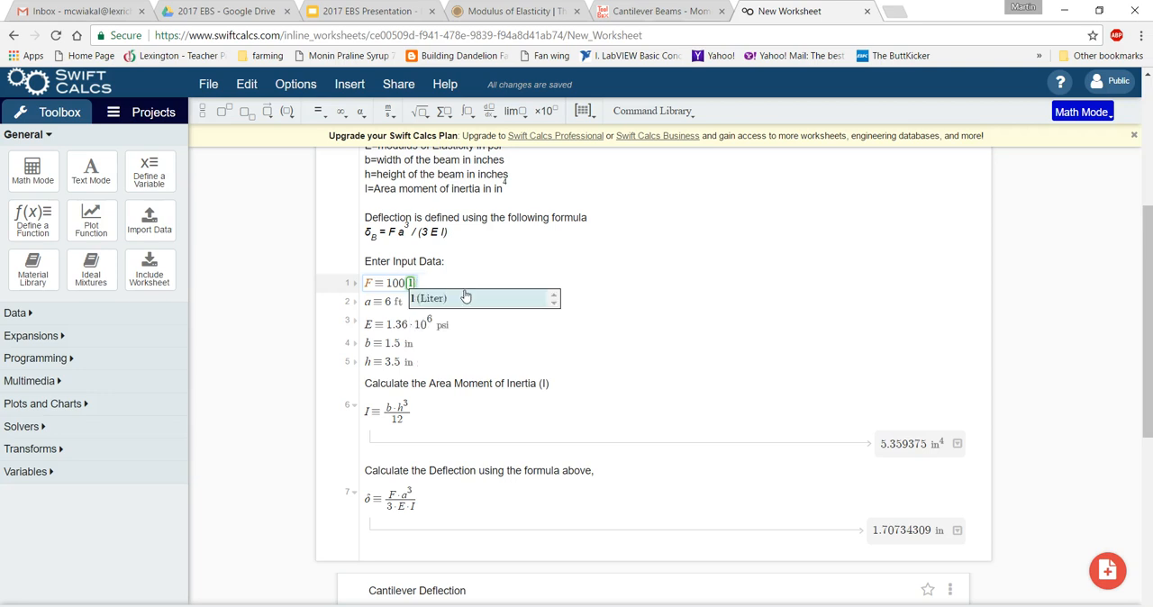
{"action": "key", "text": "BackSpace"}
{"action": "type", "text": "N"}
{"action": "left_click", "coordinate": [465, 296]}
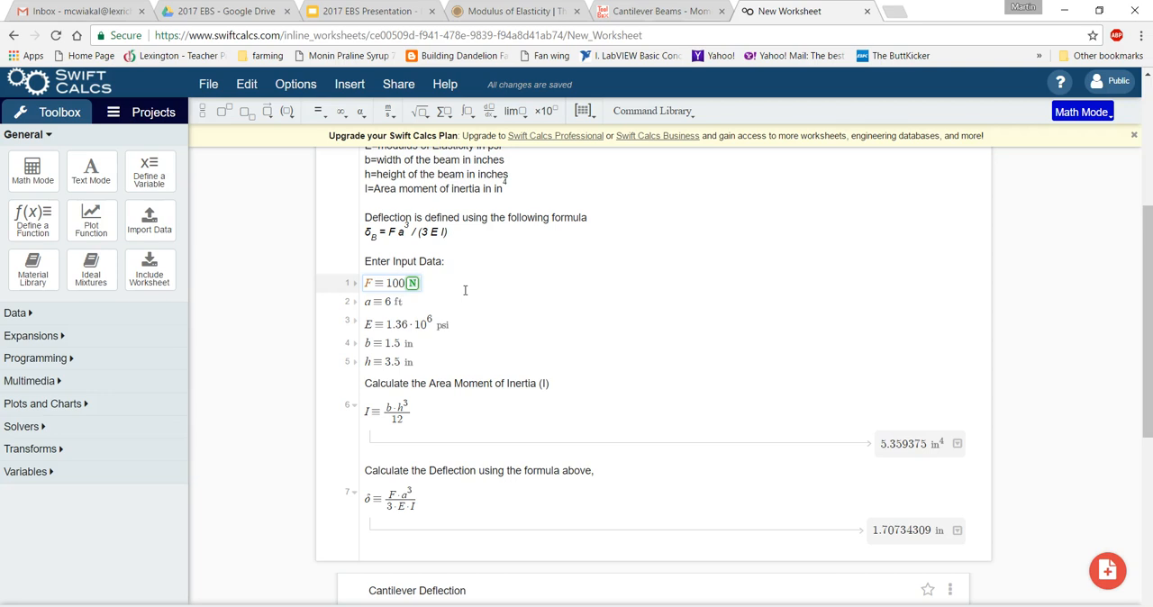
{"action": "key", "text": "Return"}
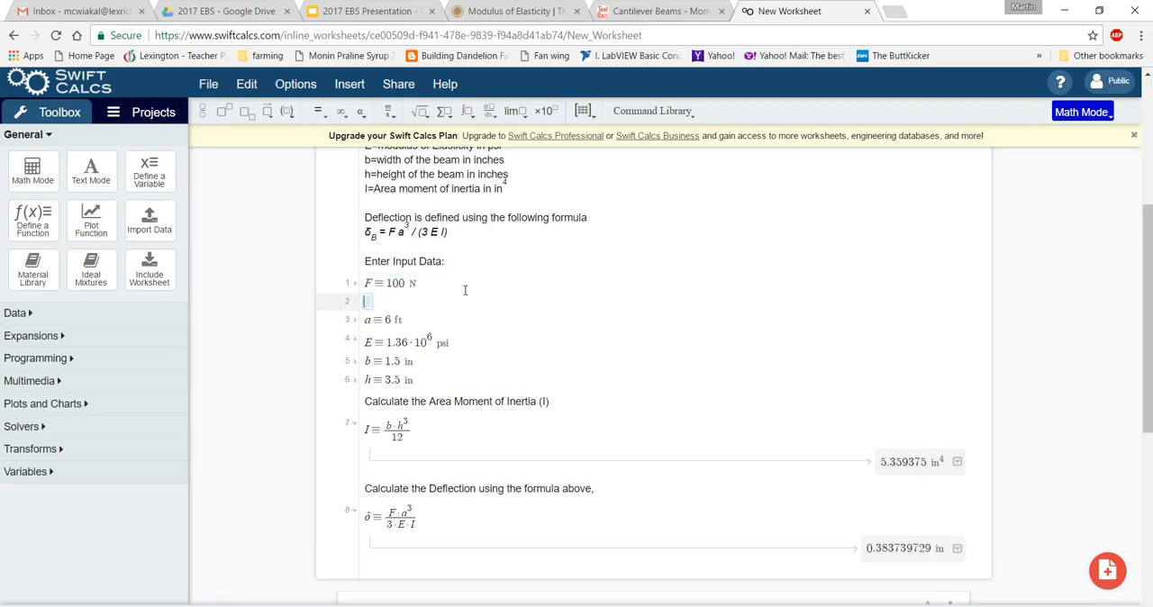
{"action": "key", "text": "BackSpace"}
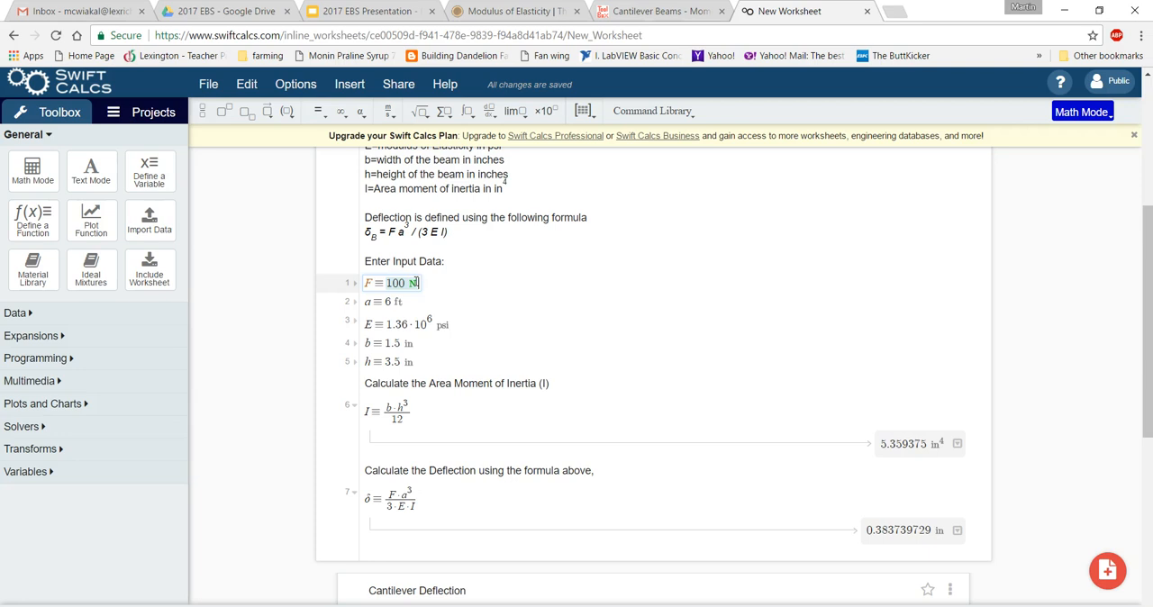
Restore the unit of the force input F to lbf and recalculate the worksheet.
{"action": "left_click_drag", "start_coordinate": [415, 283], "coordinate": [423, 282]}
{"action": "type", "text": "lbf"}
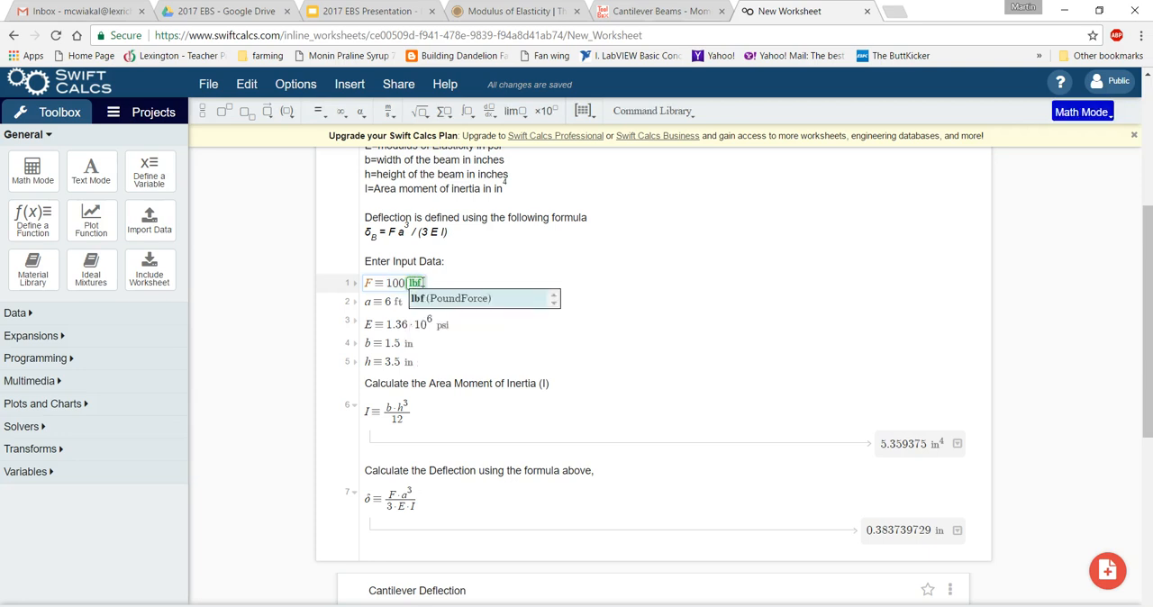
{"action": "left_click", "coordinate": [669, 372]}
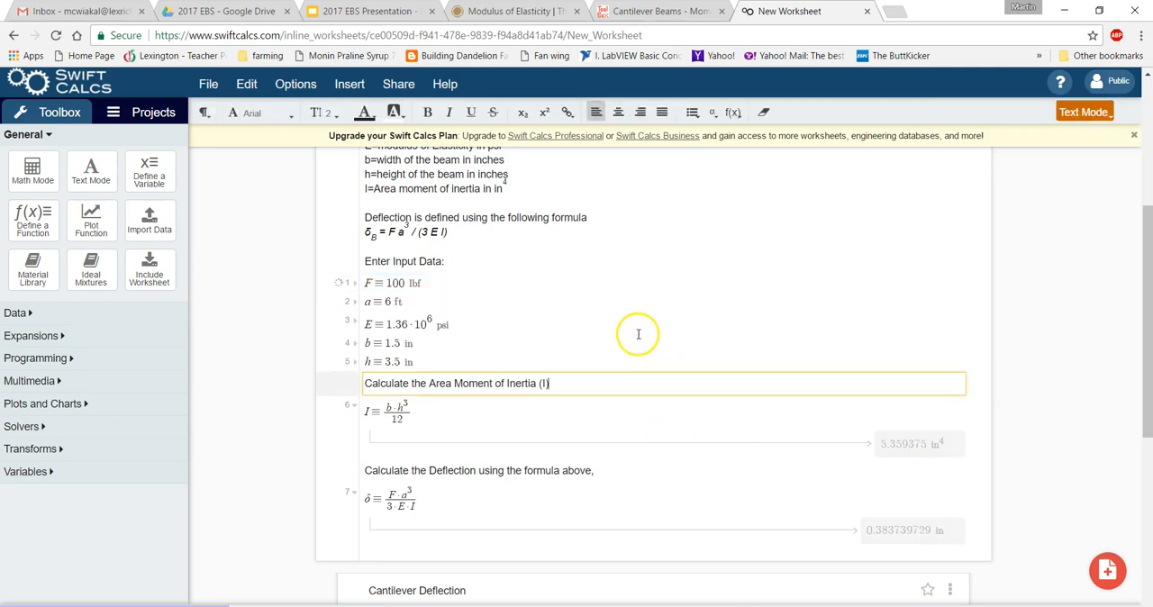
{"action": "left_click", "coordinate": [638, 333]}
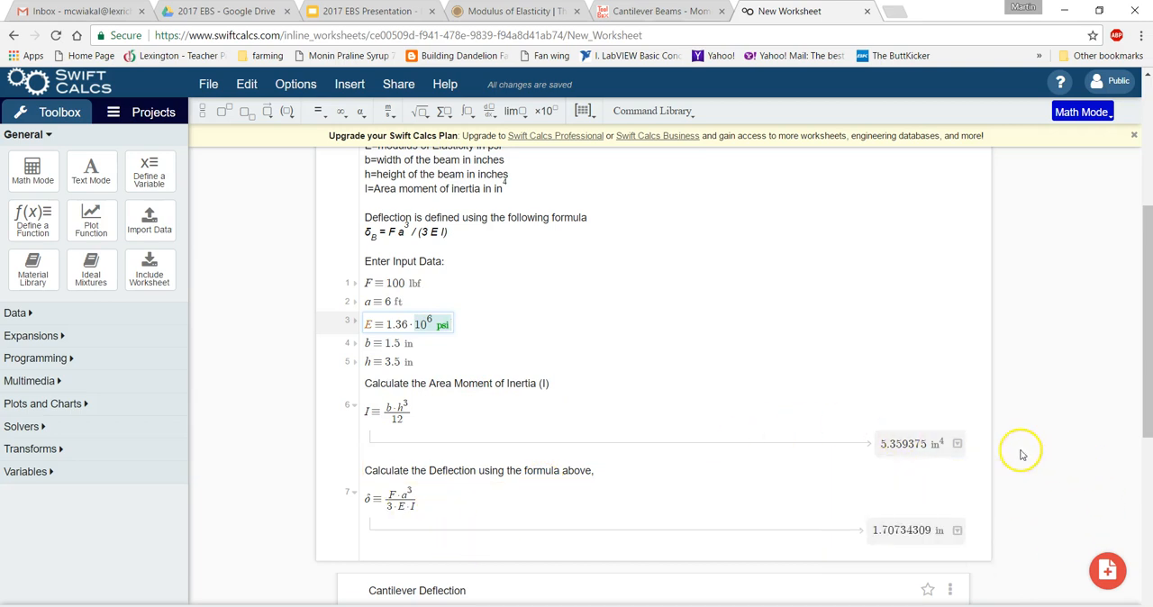
{"action": "scroll", "coordinate": [690, 319], "scroll_direction": "up", "scroll_amount": 3}
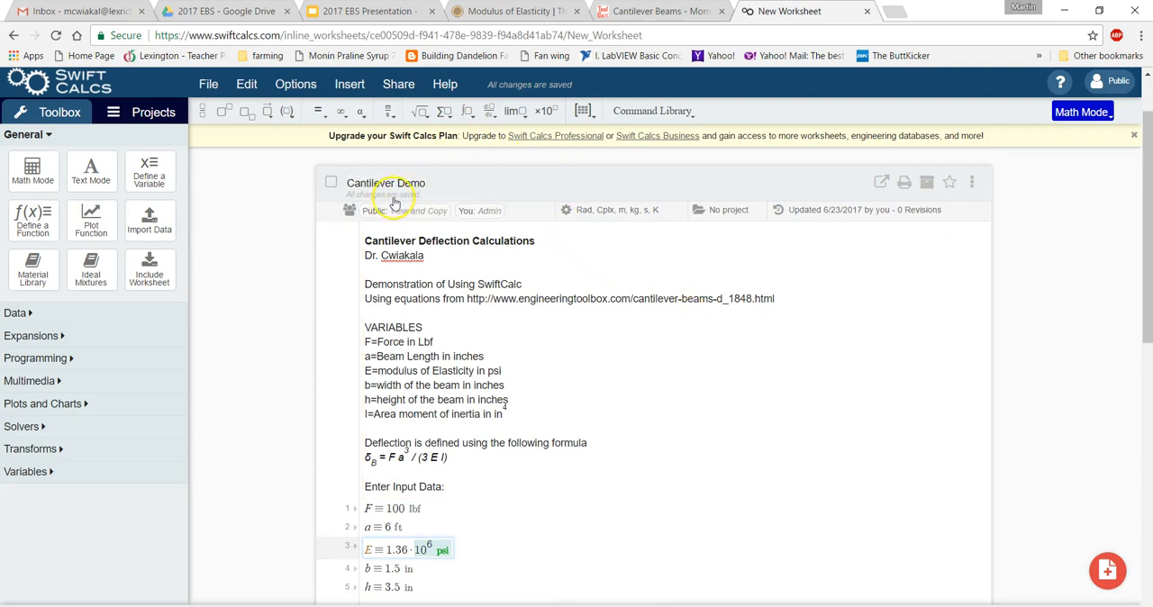
{"action": "scroll", "coordinate": [1021, 401], "scroll_direction": "down", "scroll_amount": 1}
{"action": "scroll", "coordinate": [1021, 401], "scroll_direction": "down", "scroll_amount": 3}
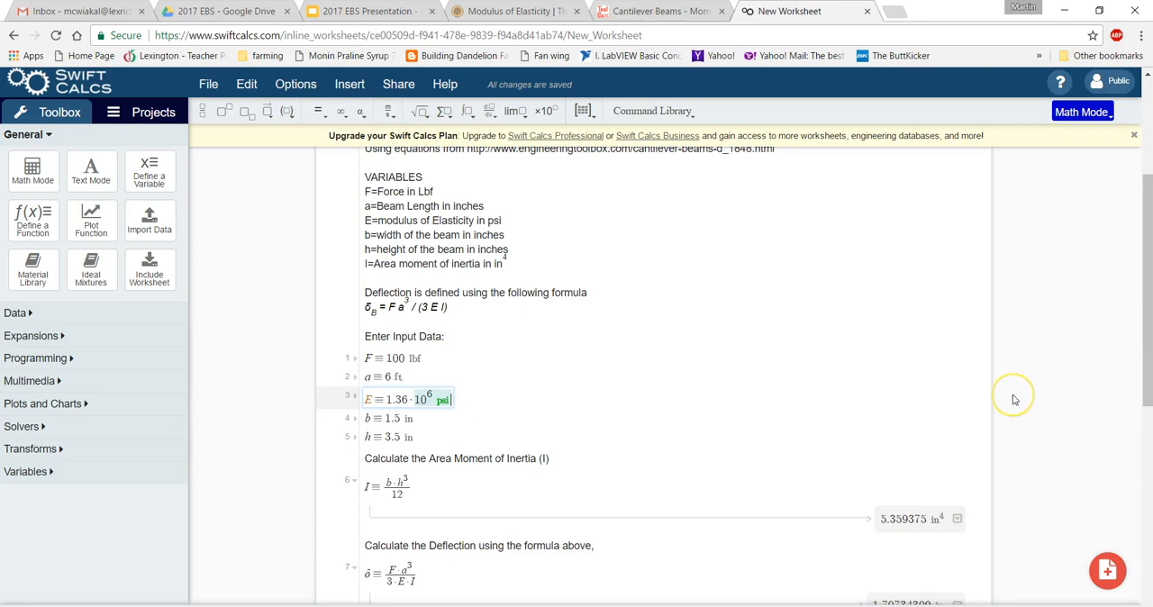
{"action": "left_click", "coordinate": [715, 381]}
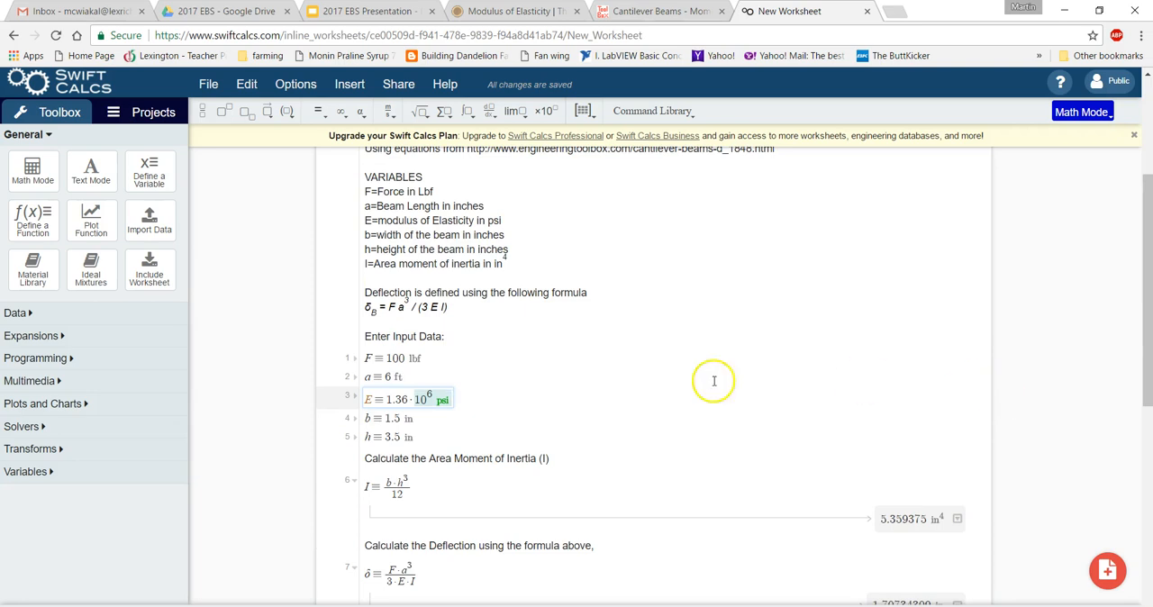